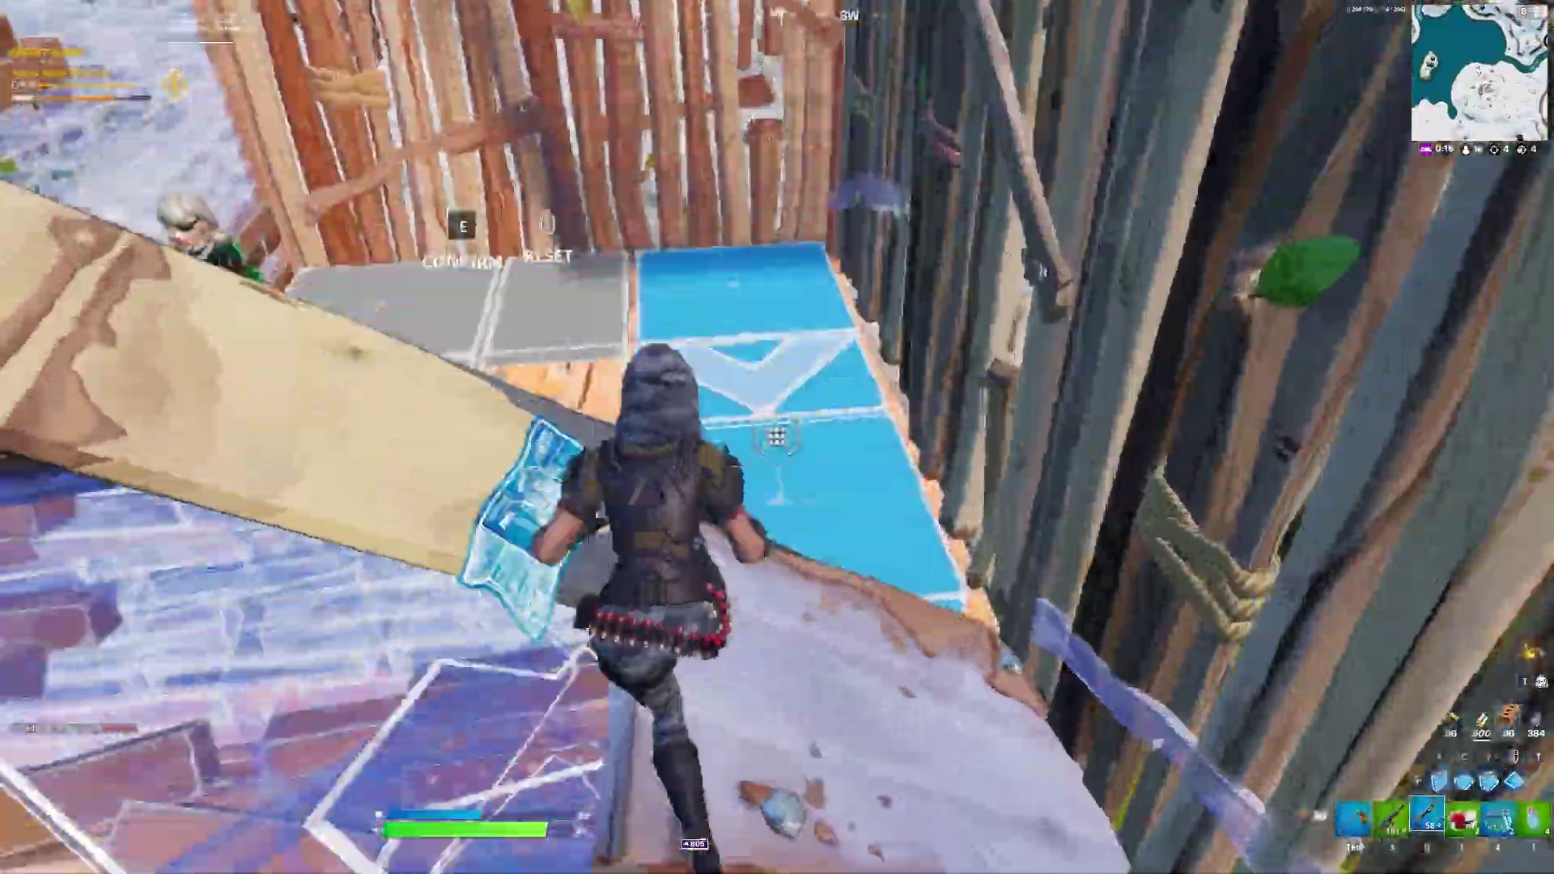
pyautogui.press('q')
pyautogui.click(777, 437)
pyautogui.press('Tab')
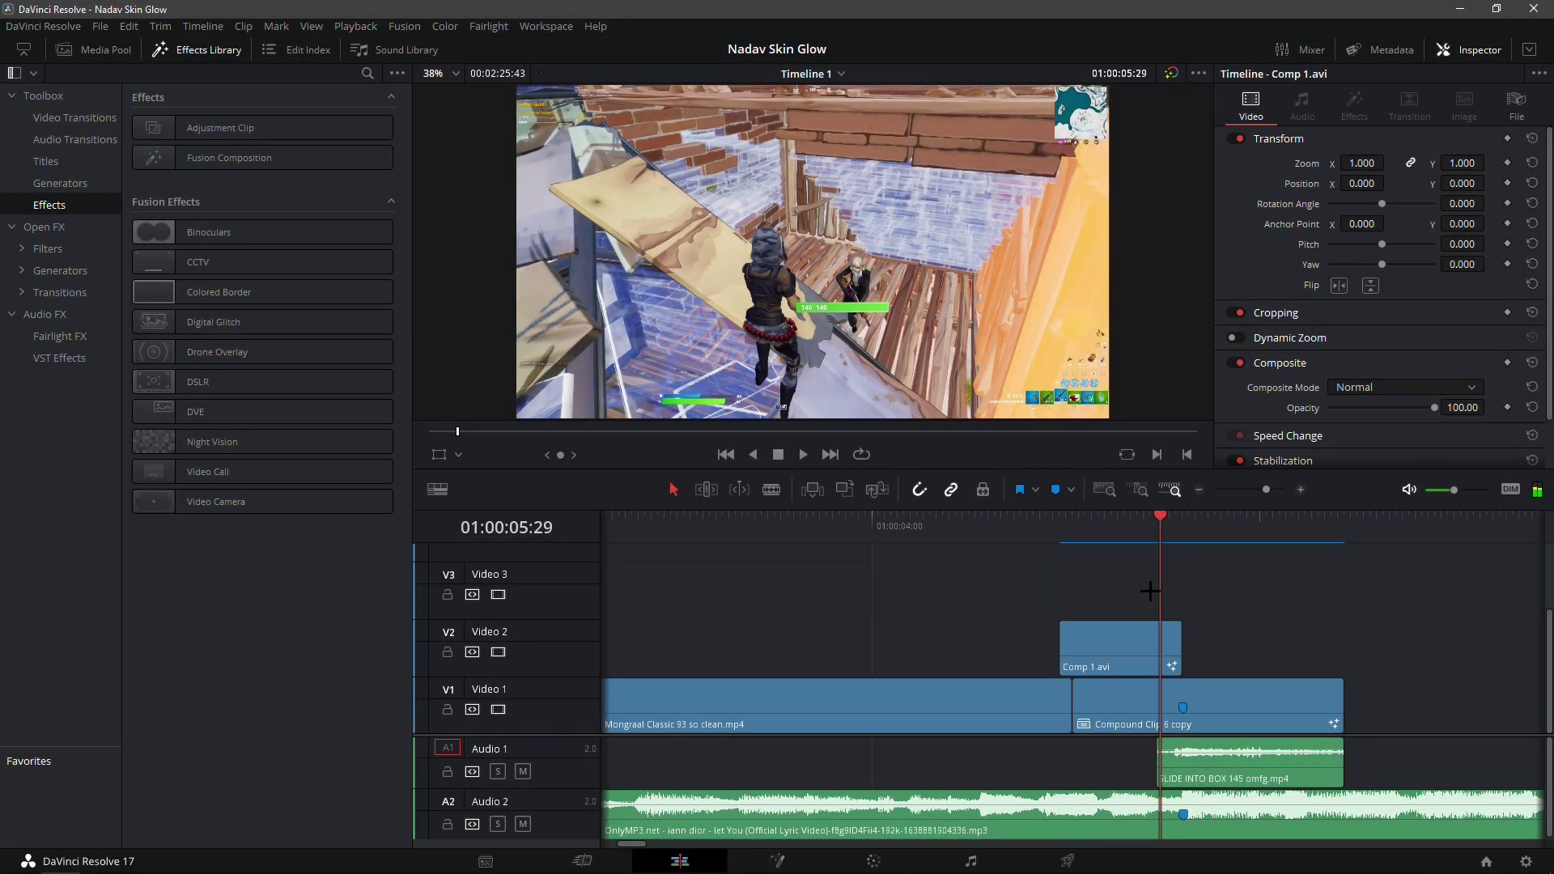
# Examine how the Comp 1.avi cutout clip on Video 2 lines up with the gameplay clips on Video 1.
pyautogui.click(1100, 659)
pyautogui.moveTo(1129, 539); pyautogui.dragTo(1136, 593)
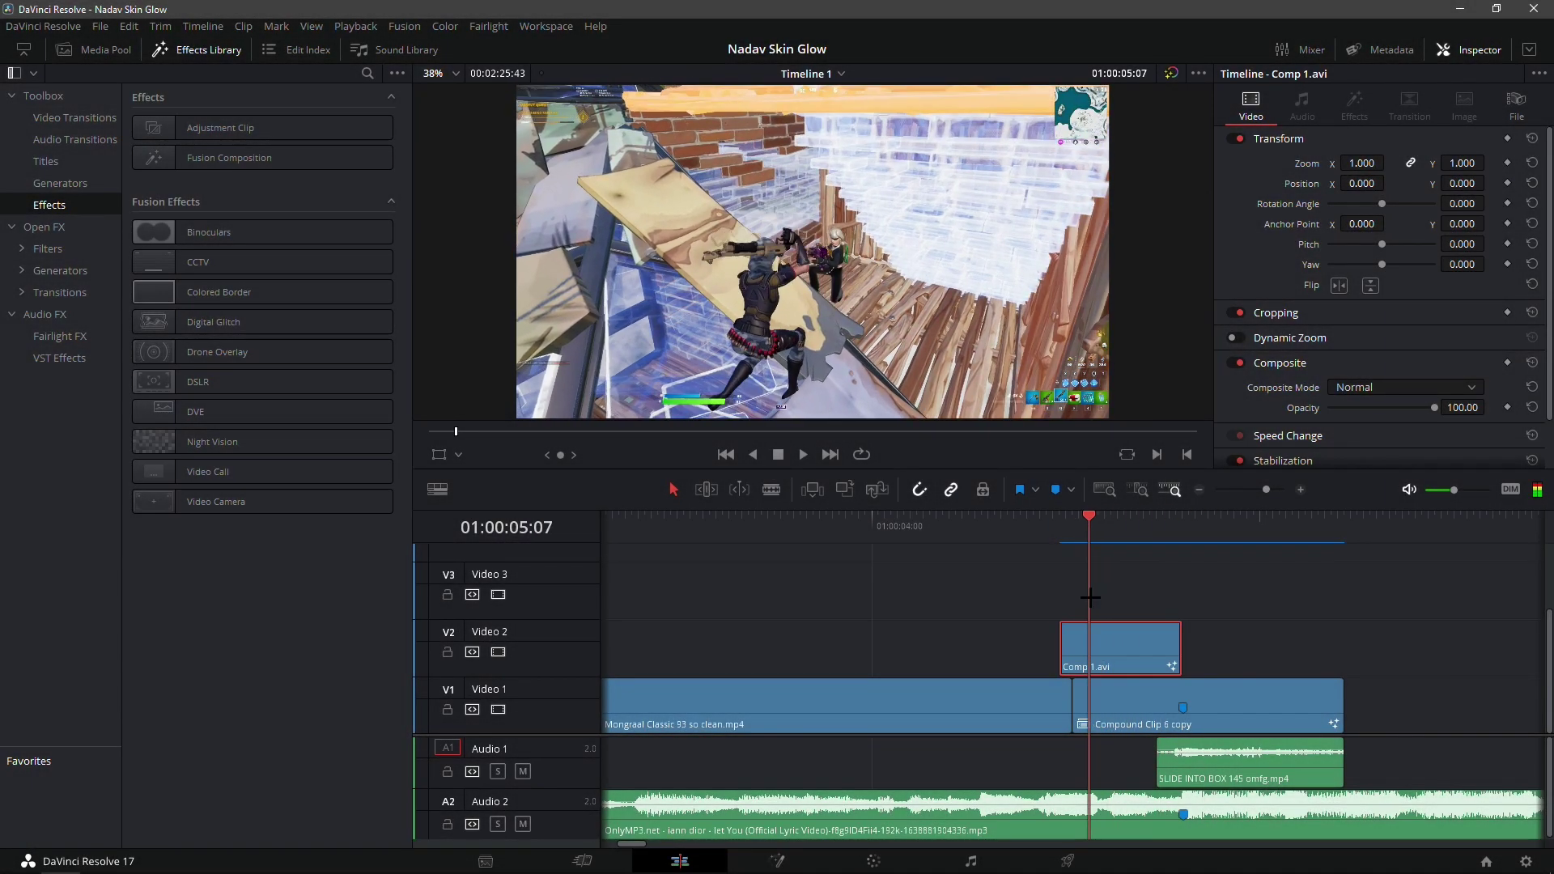
pyautogui.moveTo(1412, 720); pyautogui.dragTo(797, 670)
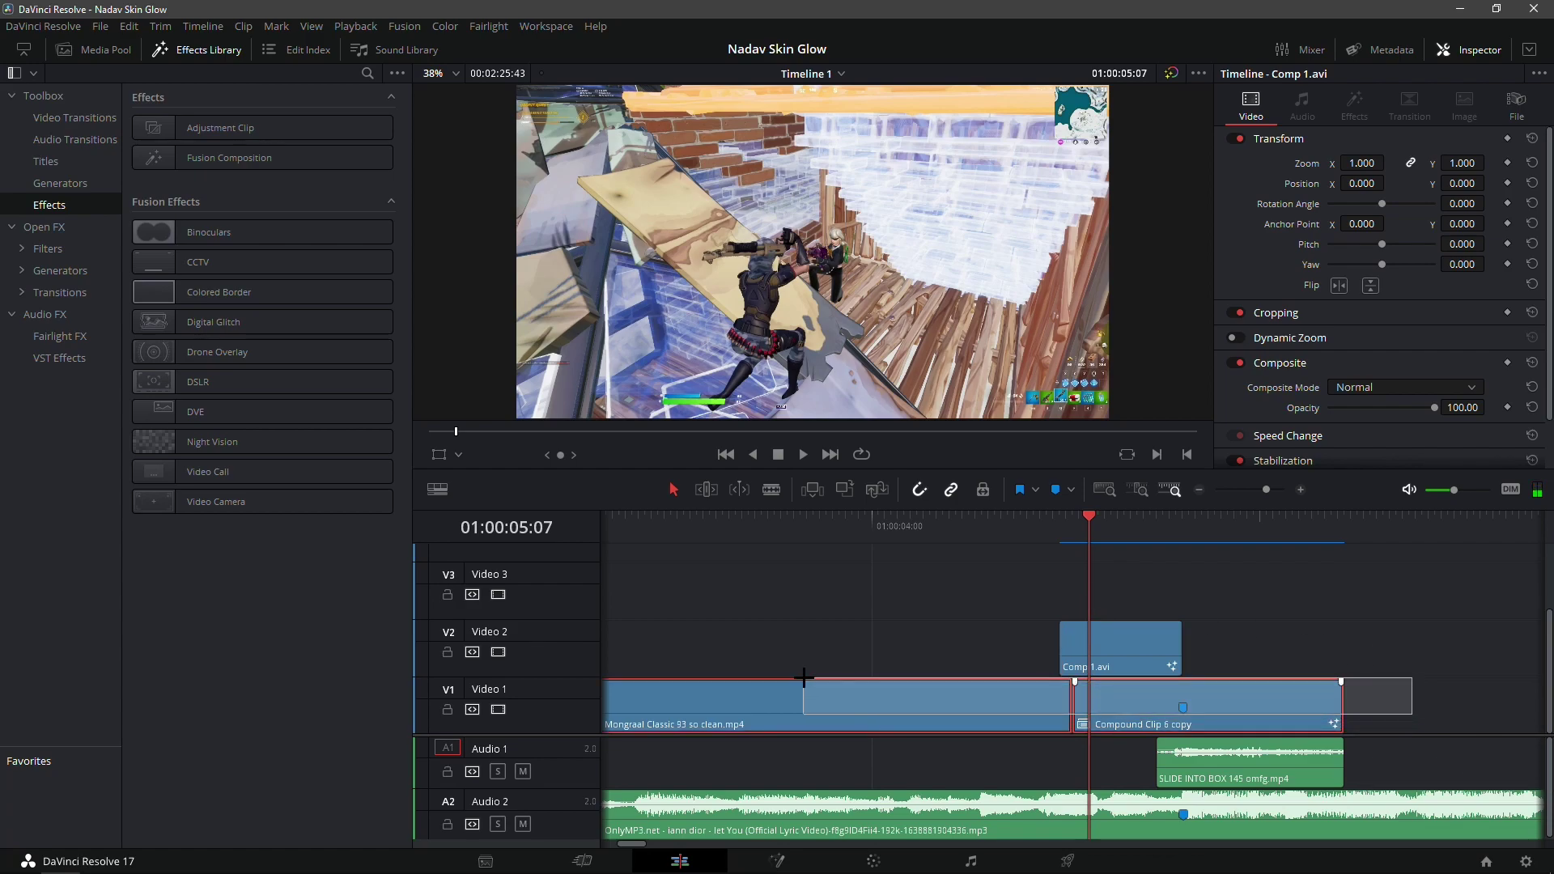
pyautogui.click(1117, 652)
pyautogui.click(1125, 709)
pyautogui.click(1124, 638)
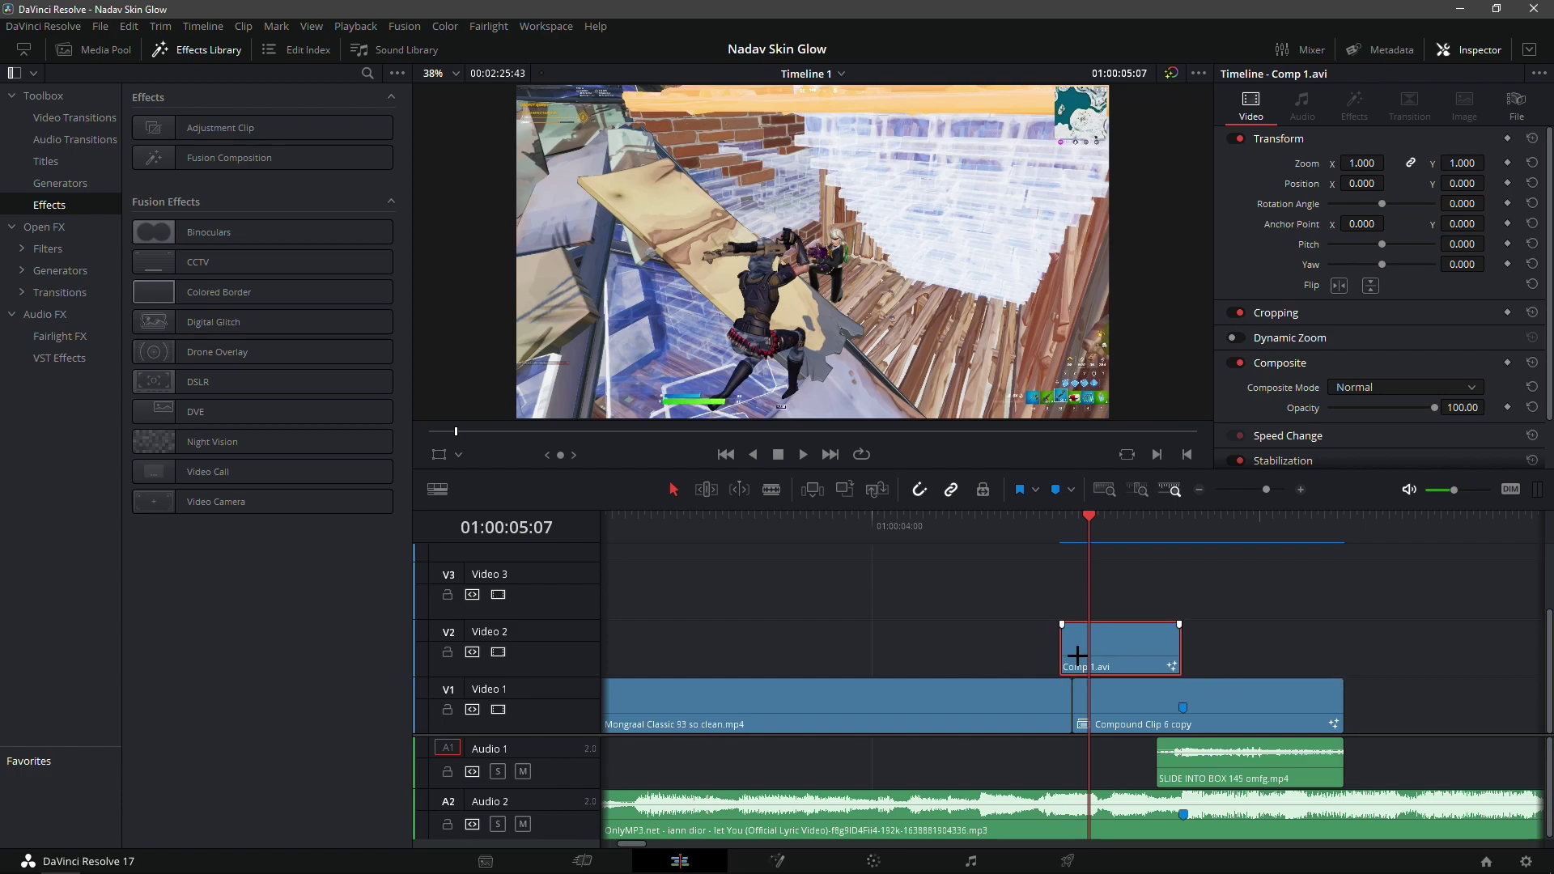
pyautogui.moveTo(1071, 534); pyautogui.dragTo(1108, 566)
pyautogui.click(1306, 488)
pyautogui.click(1003, 544)
pyautogui.moveTo(1077, 582); pyautogui.dragTo(975, 646)
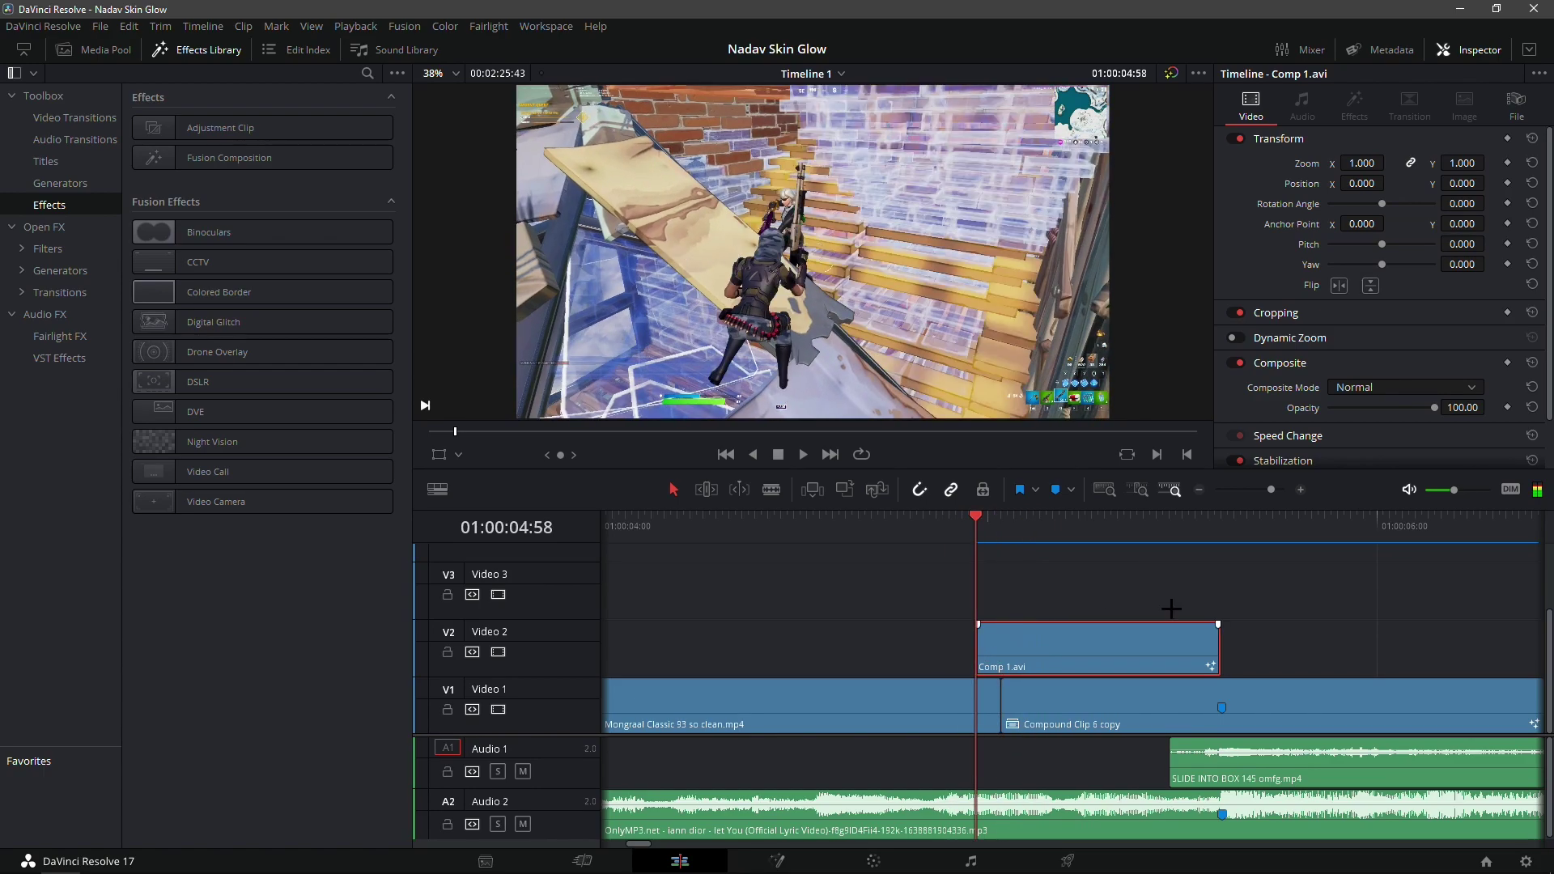
pyautogui.click(1301, 489)
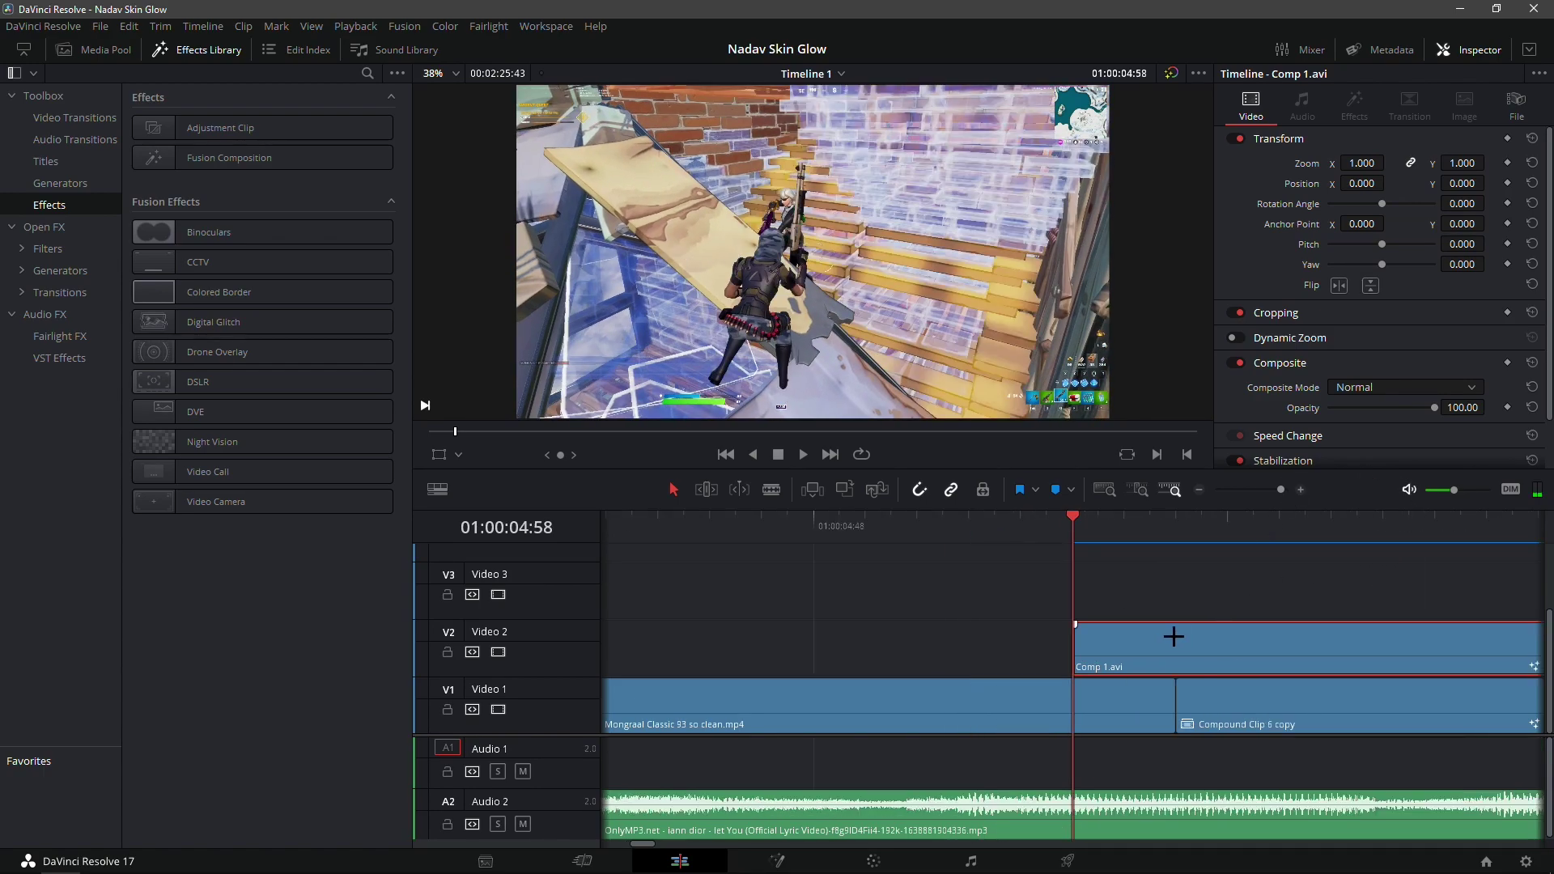
pyautogui.press('Down')
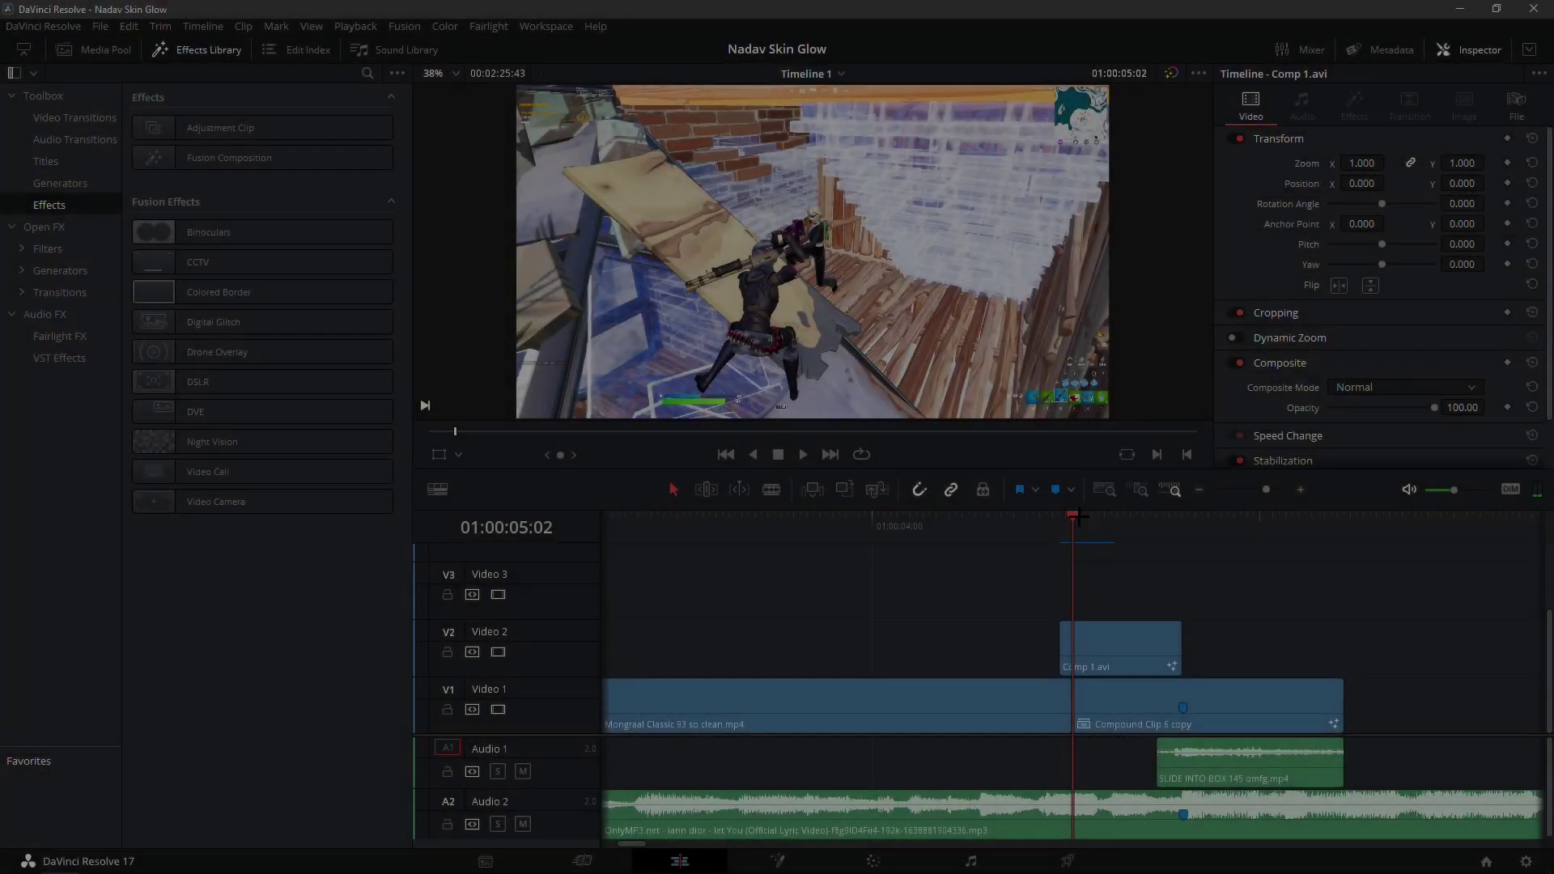
pyautogui.moveTo(1078, 517); pyautogui.dragTo(1067, 583)
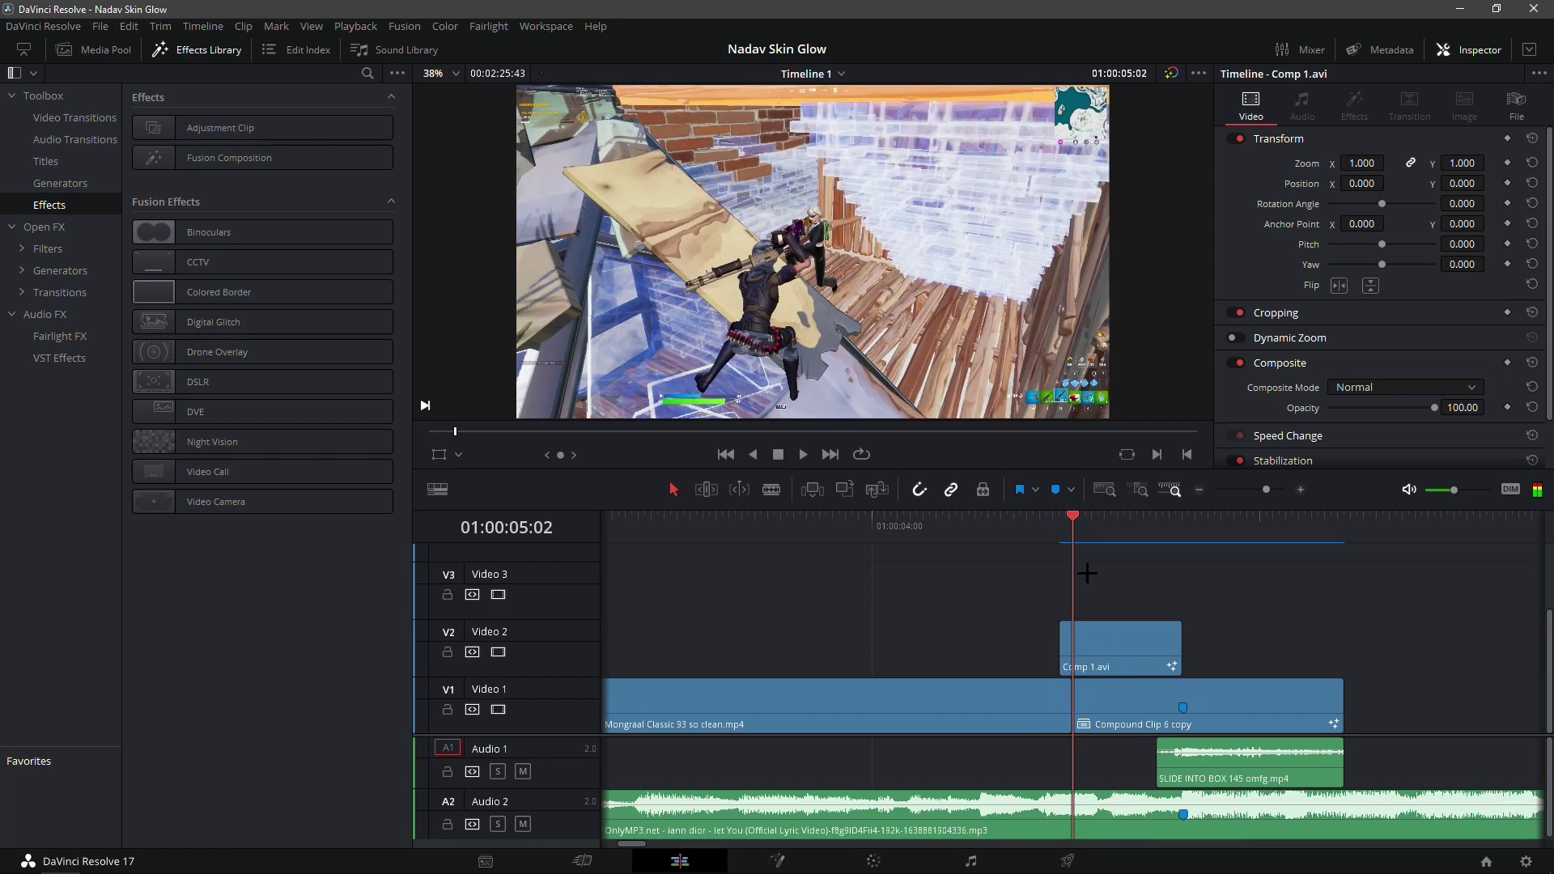
# Duplicate the Comp 1.avi clip from Video 2 onto Video 3 directly above it and play the section.
pyautogui.click(1111, 656)
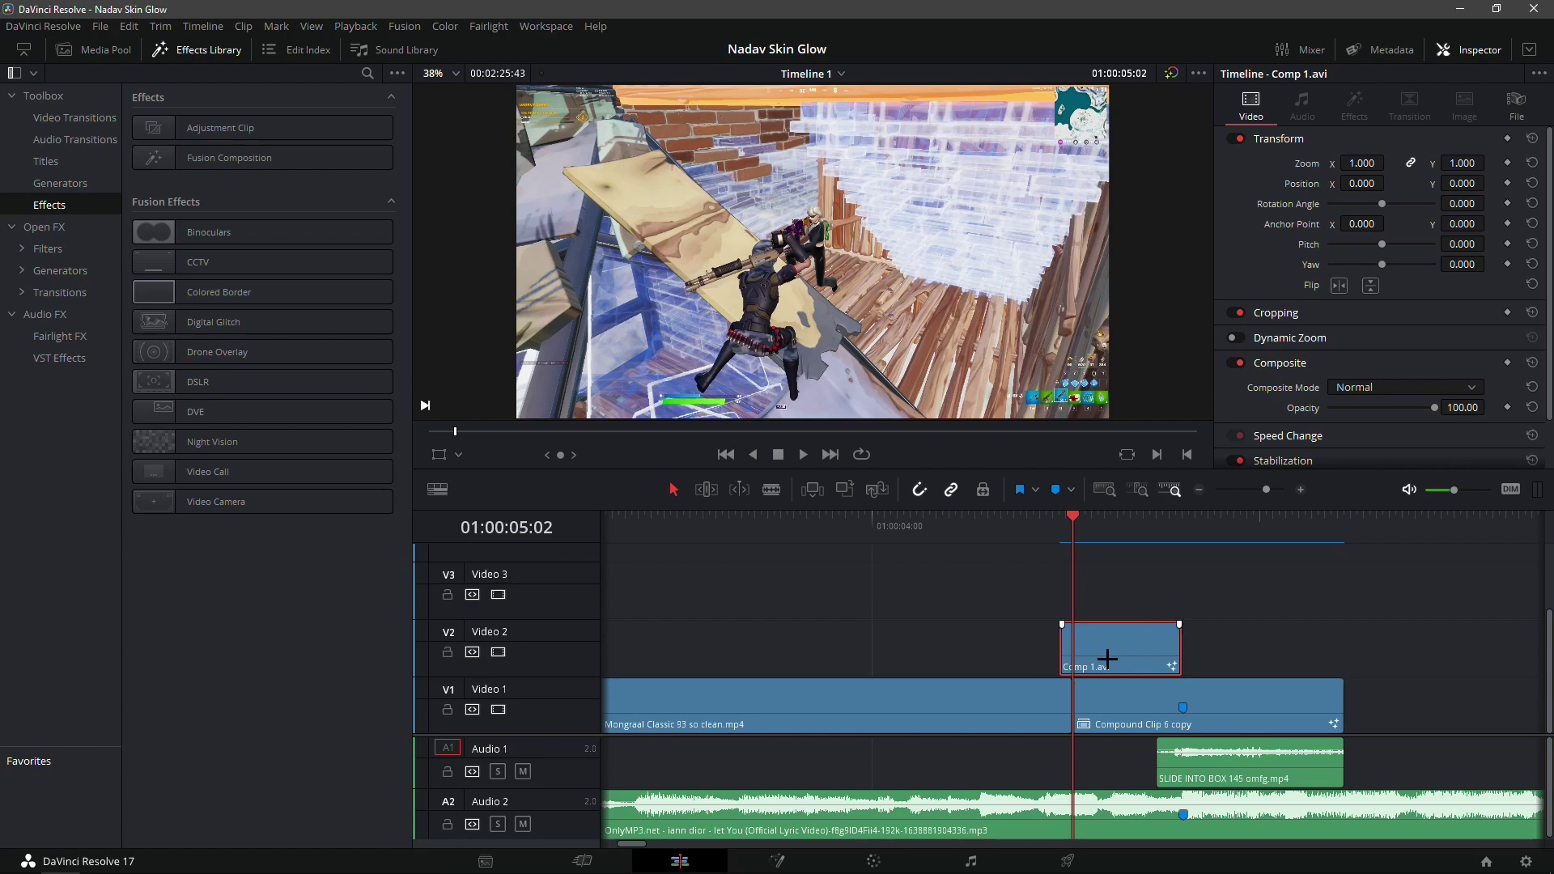
pyautogui.moveTo(1111, 657); pyautogui.dragTo(1113, 600)
pyautogui.press('space')
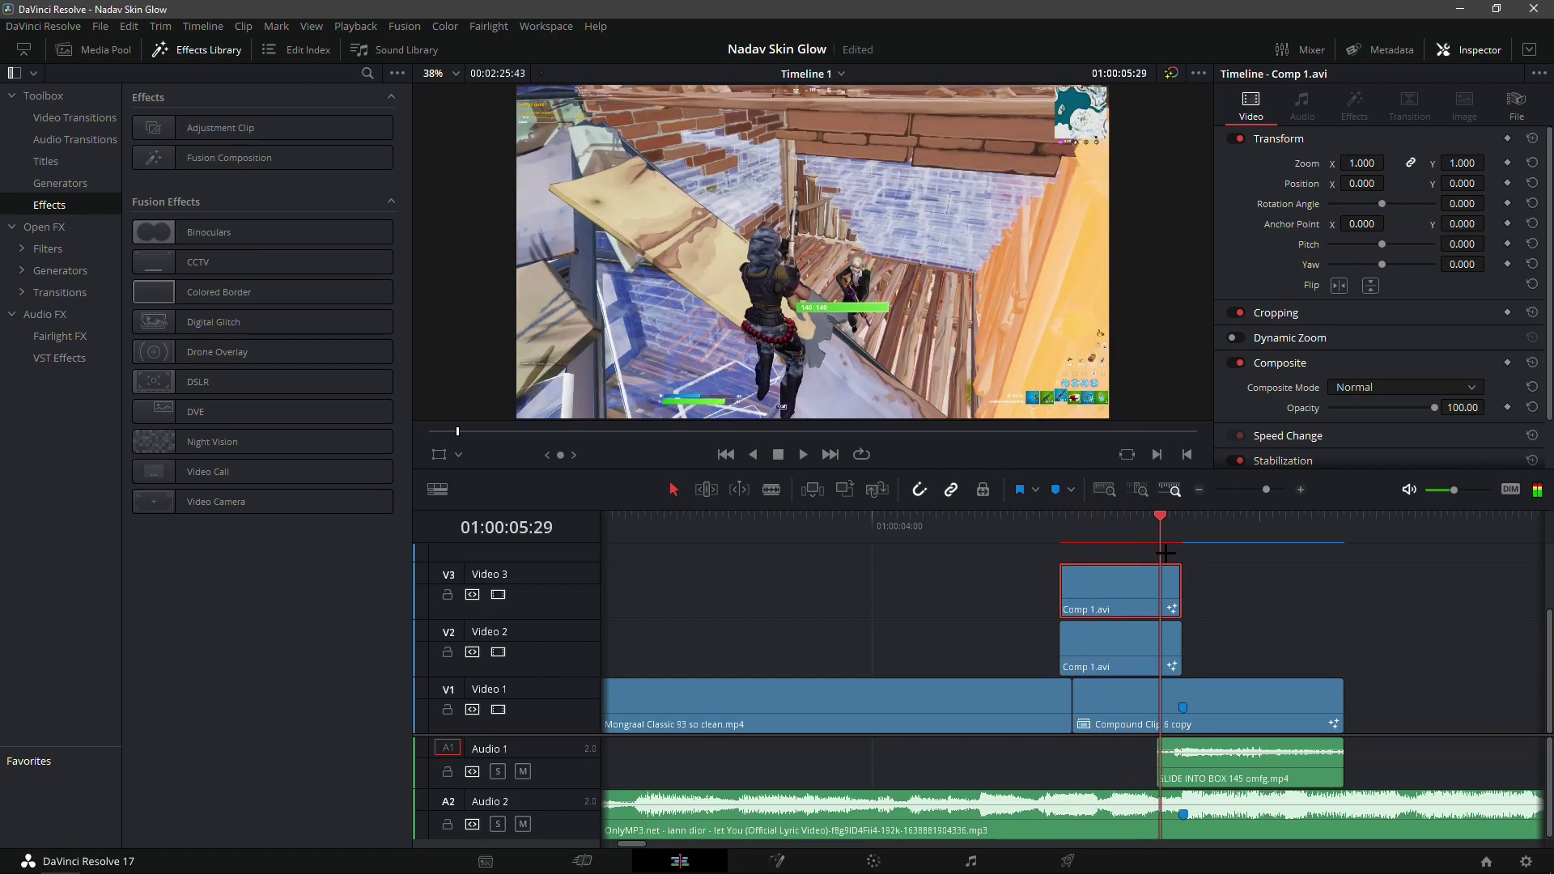
pyautogui.press('space')
# Open the Video 2 copy of Comp 1.avi in Fusion and add the NadavB Skin Glow.setting preset to its node graph.
pyautogui.click(1127, 648)
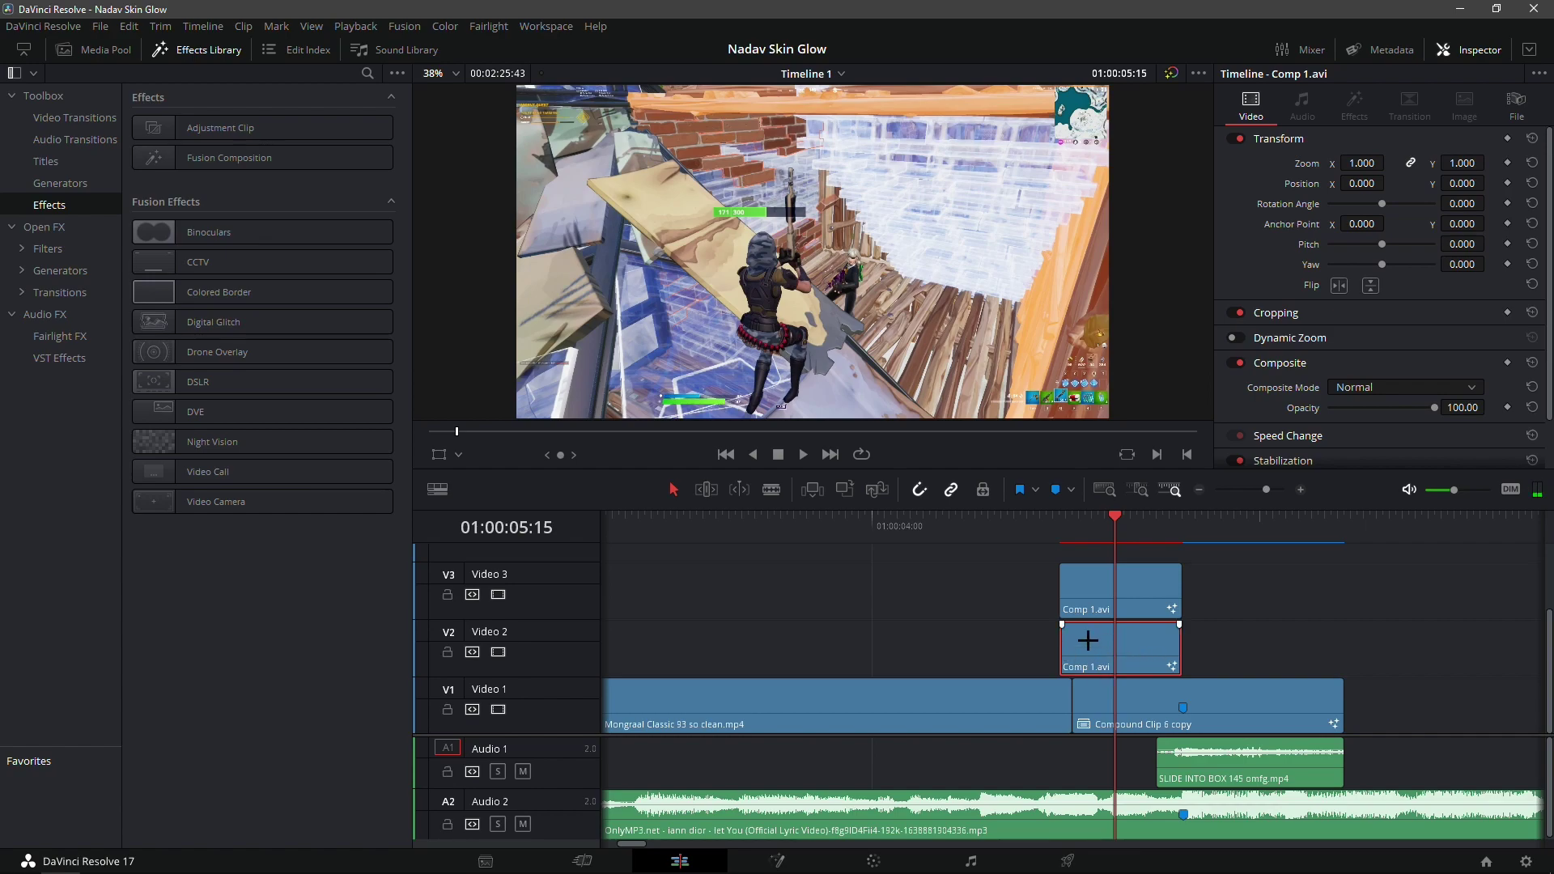
pyautogui.rightClick(1091, 643)
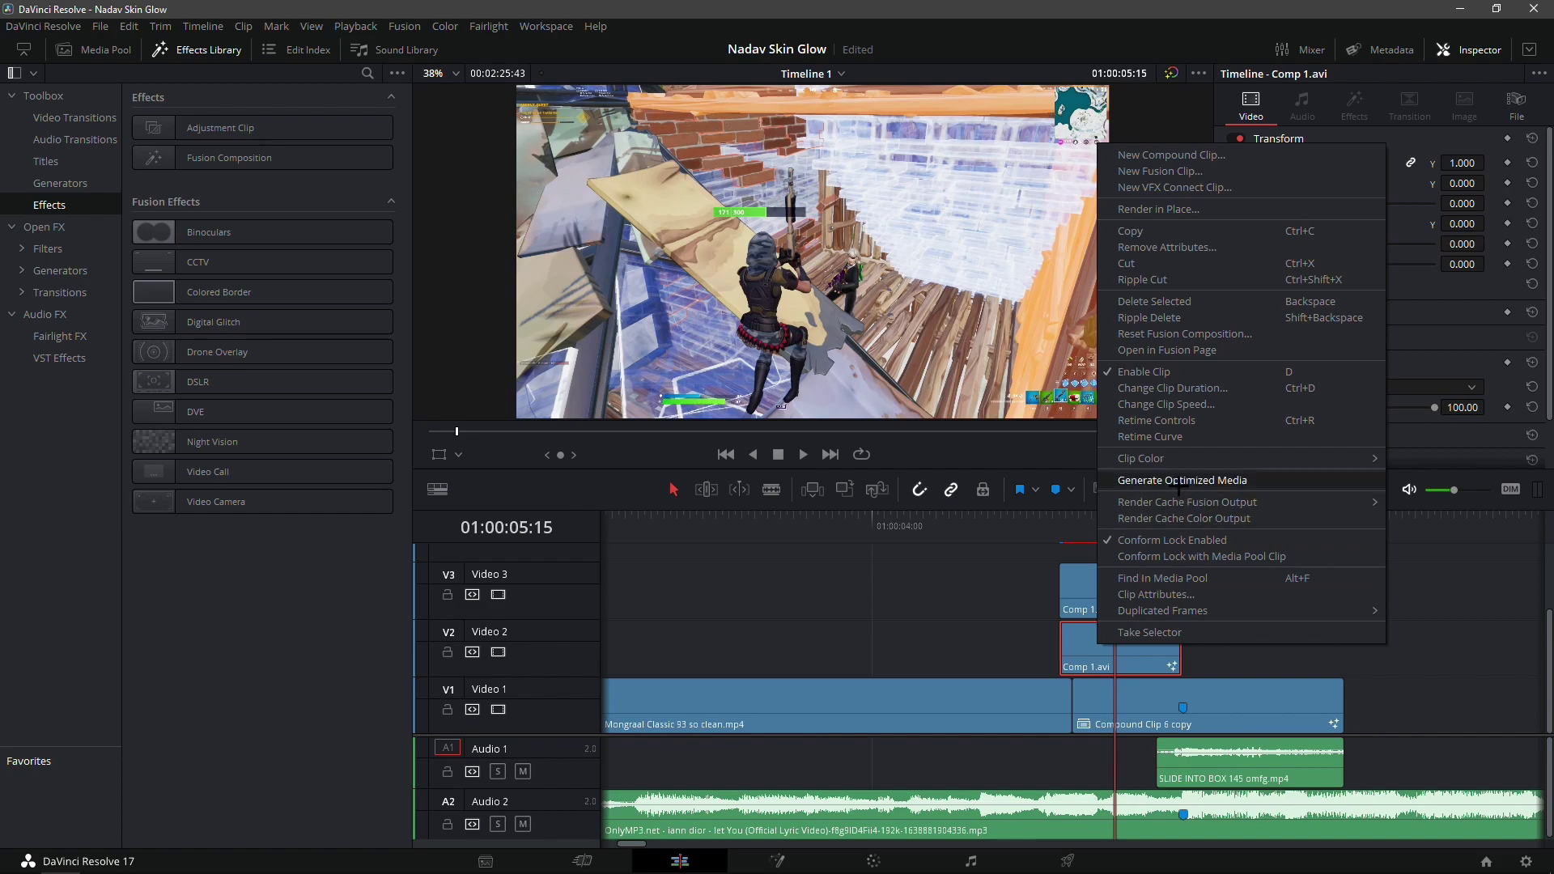
pyautogui.click(1165, 350)
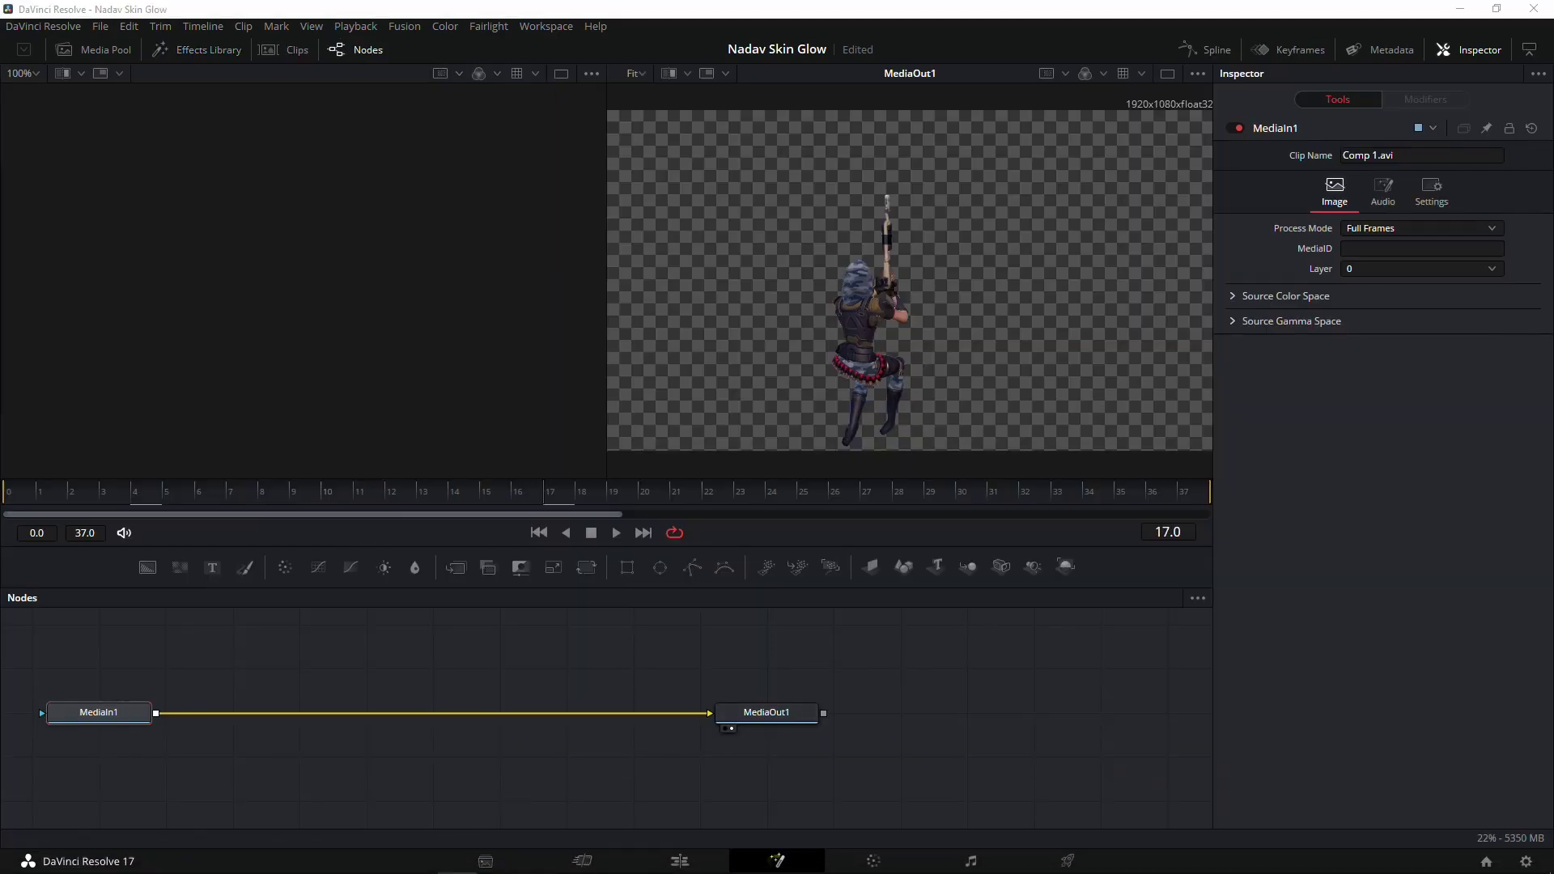
pyautogui.moveTo(3, 129); pyautogui.dragTo(774, 80)
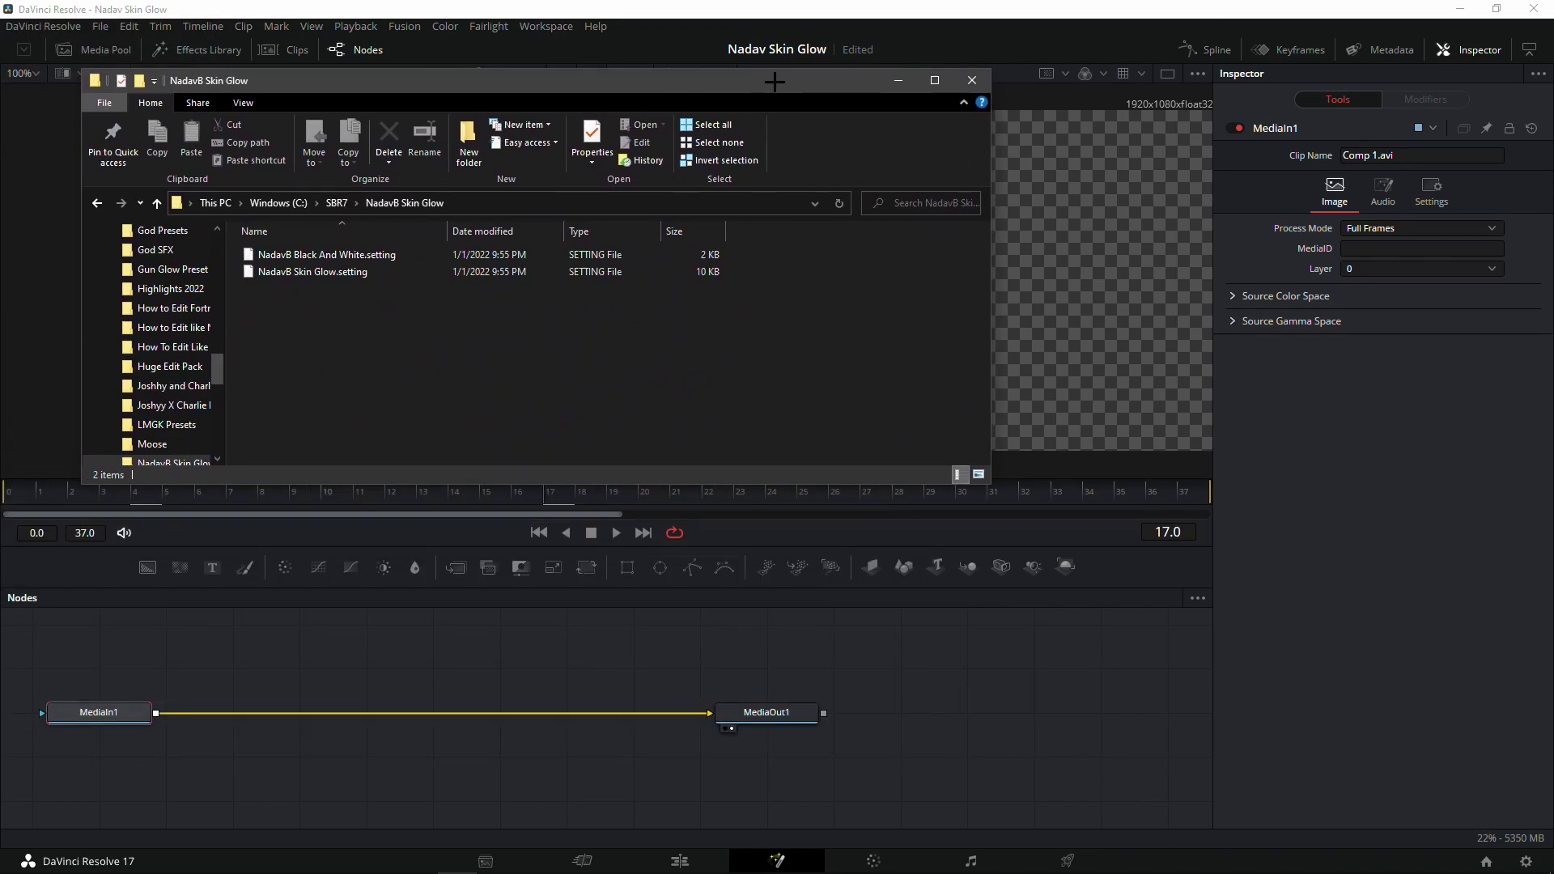
pyautogui.moveTo(328, 271); pyautogui.dragTo(246, 777)
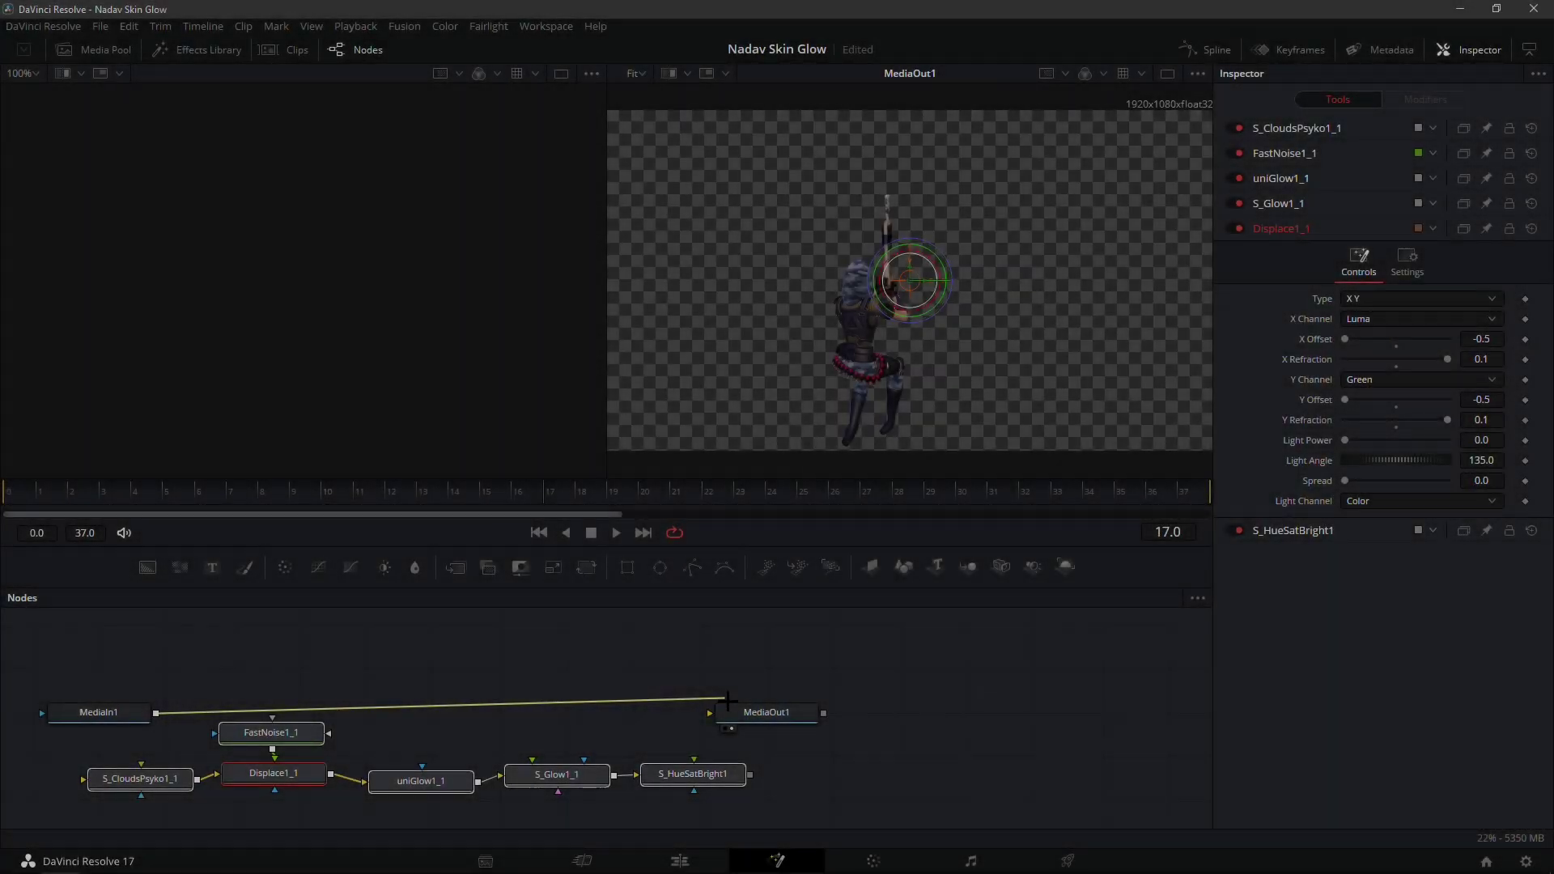
# Rewire the nodes so MediaIn1 feeds S_CloudsPsyko1_1 and S_HueSatBright1 feeds MediaOut1.
pyautogui.moveTo(712, 714)
pyautogui.mouseDown()
pyautogui.moveTo(751, 717)
pyautogui.moveTo(583, 645)
pyautogui.moveTo(55, 782)
pyautogui.moveTo(142, 764)
pyautogui.mouseUp()
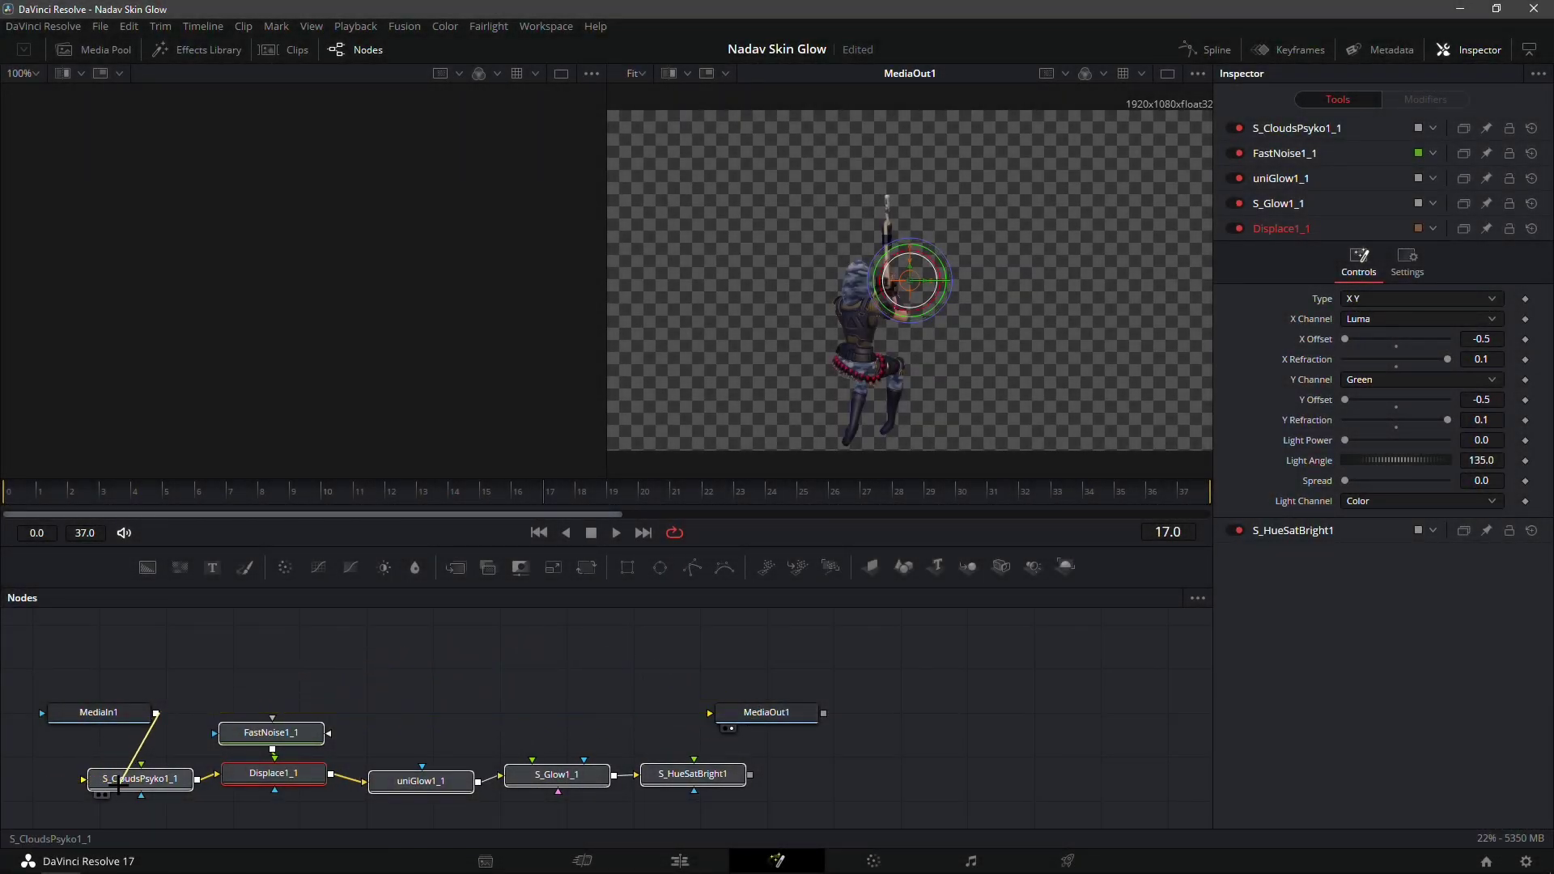
pyautogui.moveTo(750, 775); pyautogui.dragTo(767, 728)
pyautogui.click(946, 773)
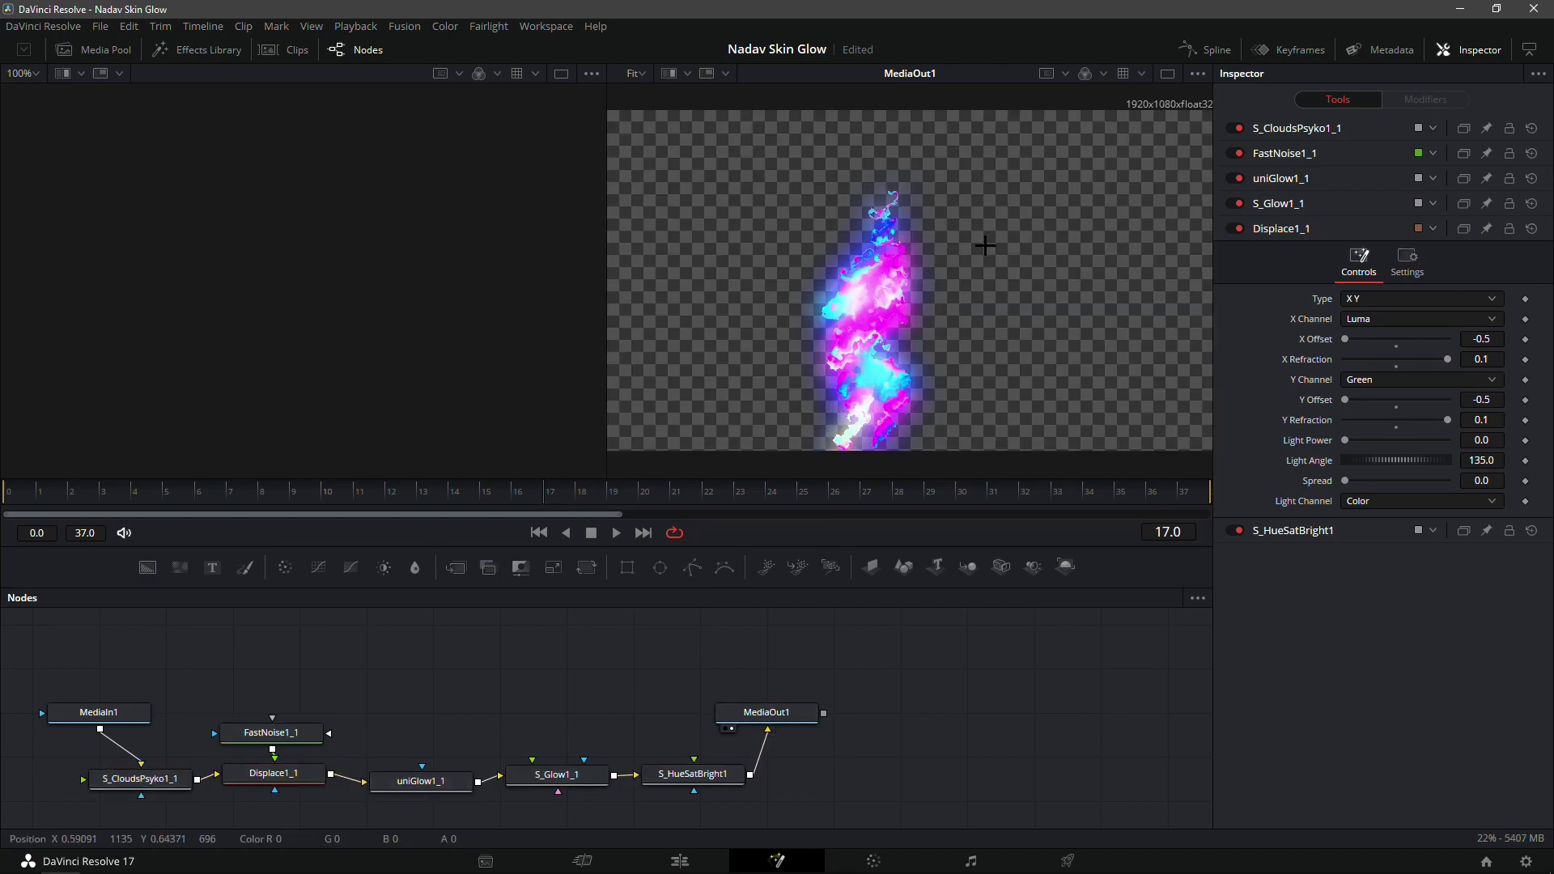
pyautogui.scroll(-2, 914, 336)
pyautogui.scroll(2, 931, 332)
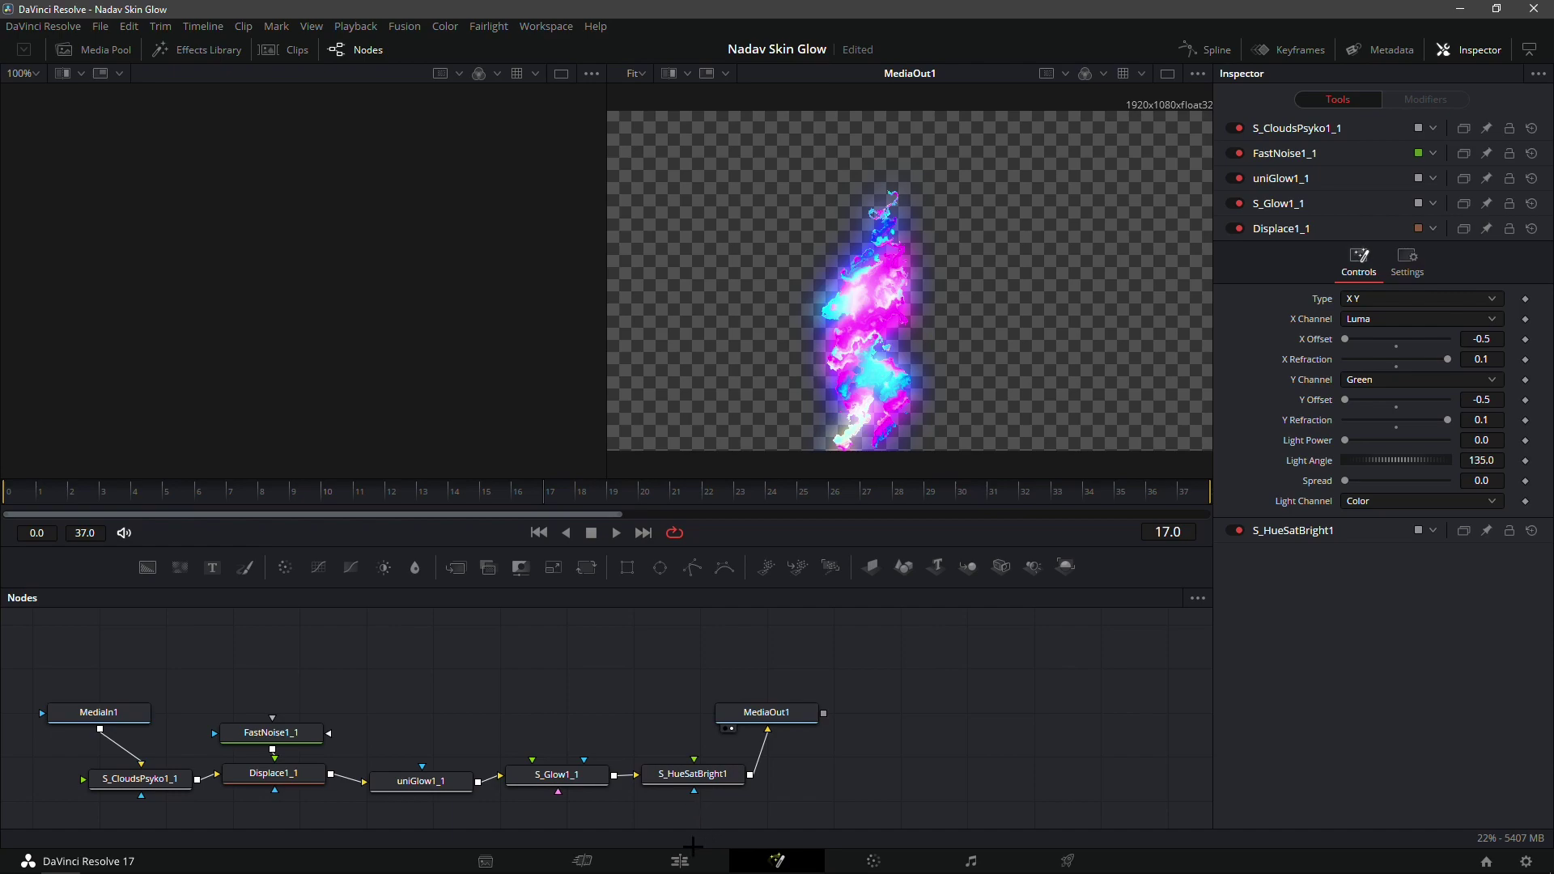
# Return to the Edit page and move both Comp 1.avi clips up one track, onto Video 3 and Video 4.
pyautogui.moveTo(697, 870)
pyautogui.click(680, 861)
pyautogui.moveTo(1082, 545); pyautogui.dragTo(1137, 554)
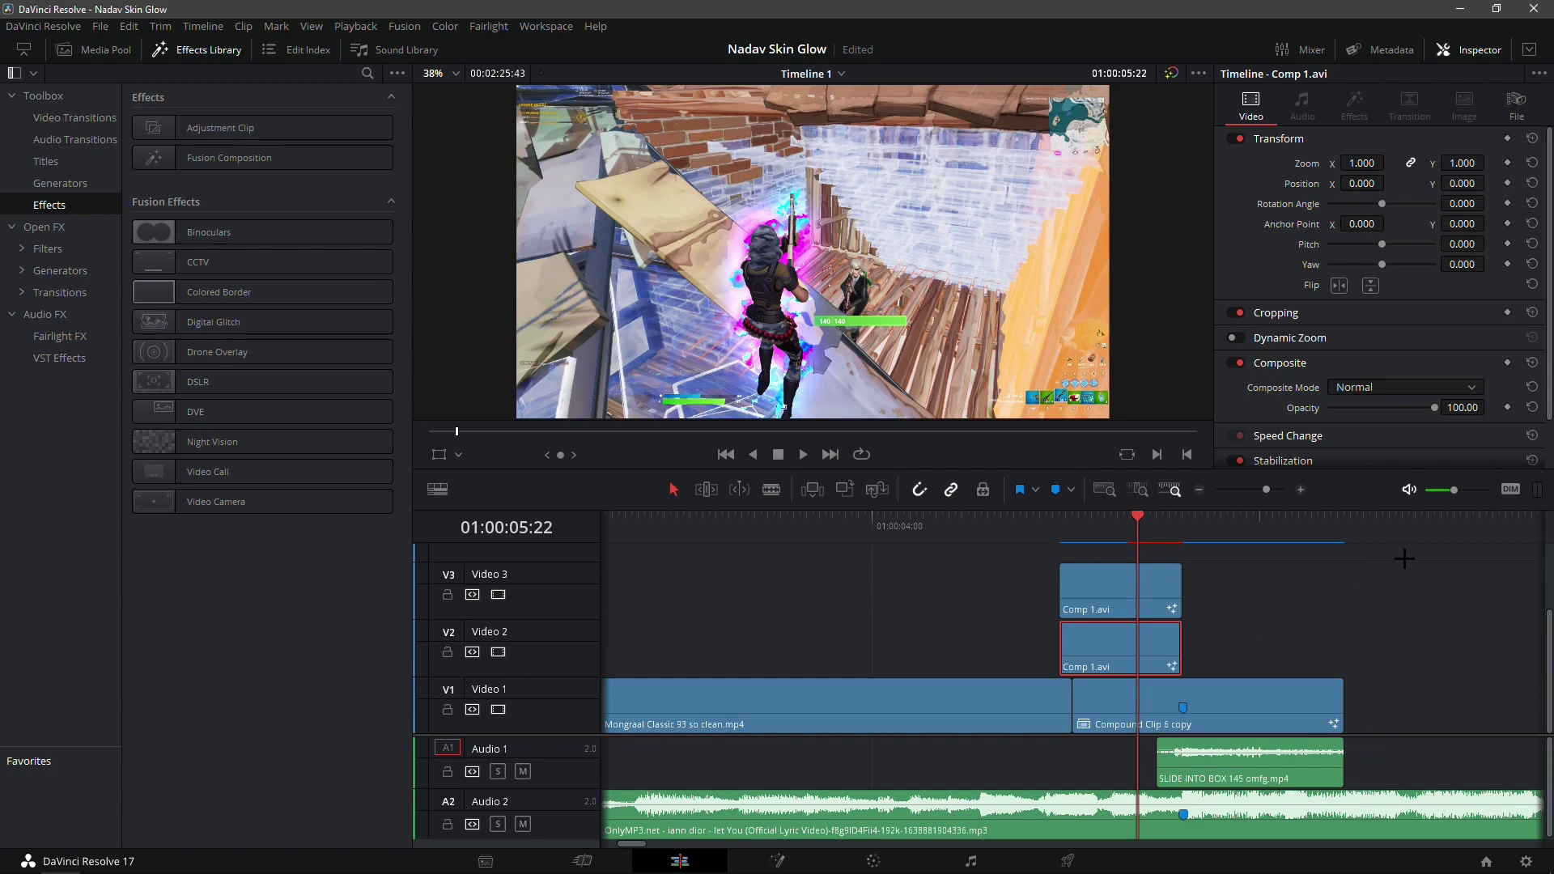
pyautogui.moveTo(1302, 640); pyautogui.dragTo(1043, 571)
pyautogui.moveTo(1302, 655); pyautogui.dragTo(986, 573)
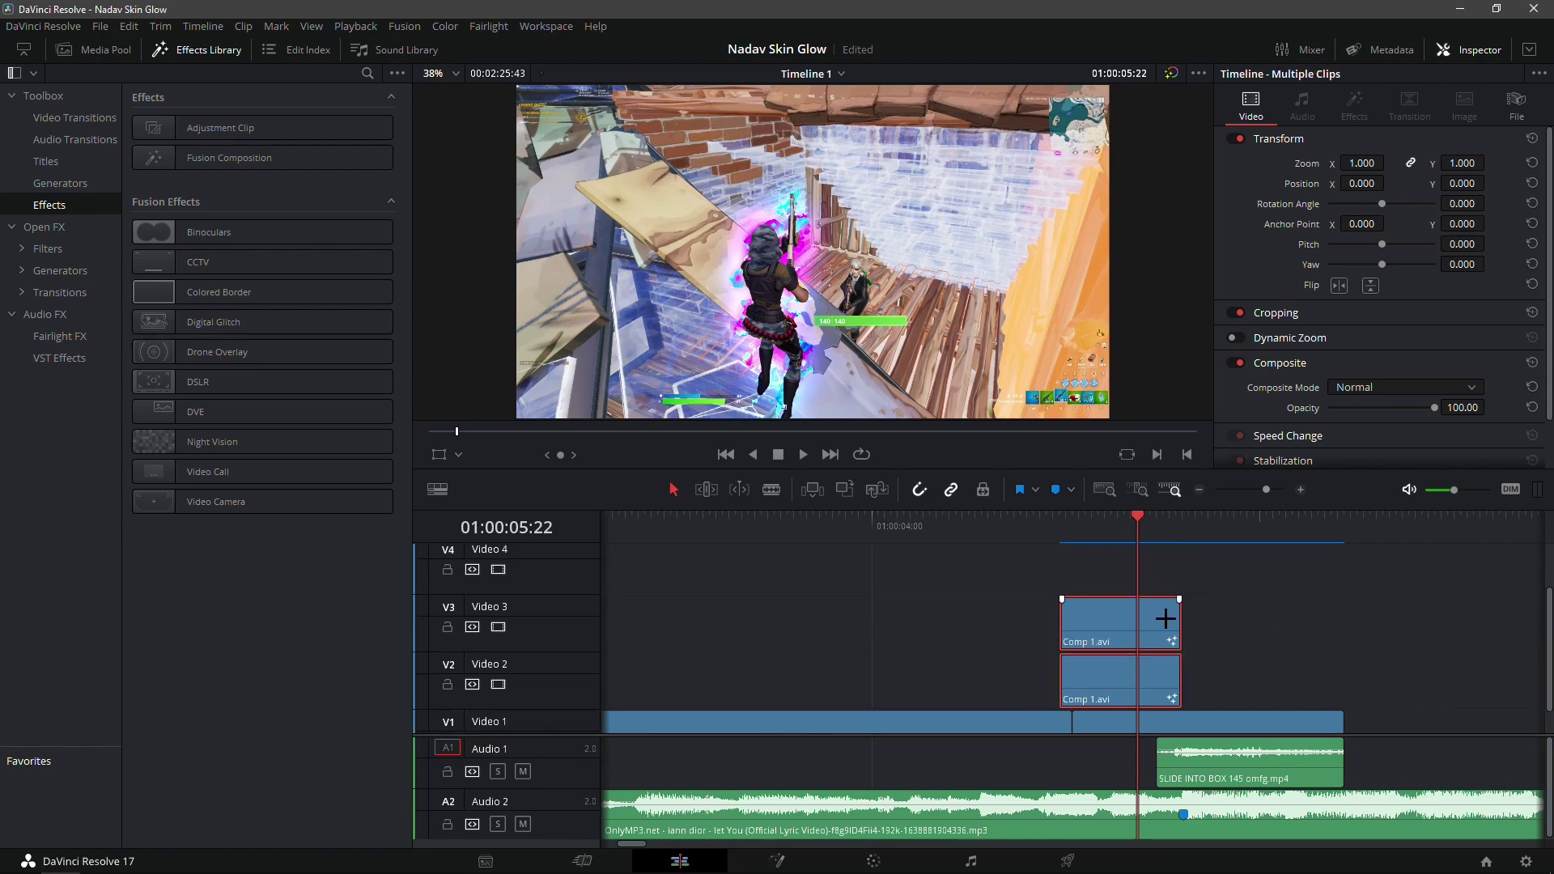
pyautogui.moveTo(1108, 599); pyautogui.dragTo(1110, 566)
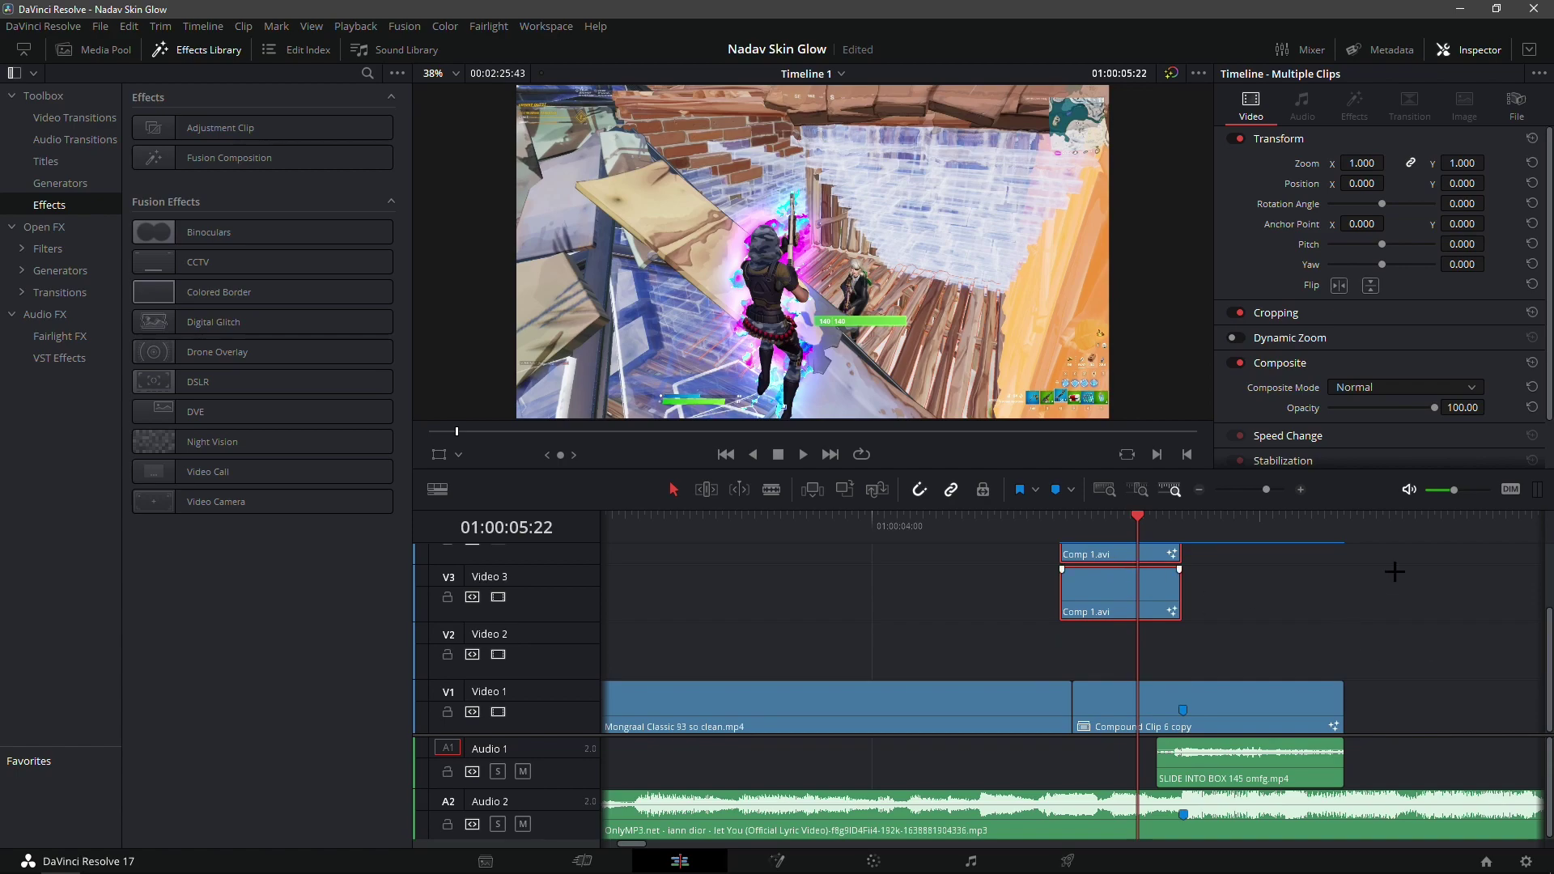
# Add an Adjustment Clip on Video 2 beneath the Comp 1.avi clips and cut away the part extending past their end.
pyautogui.click(335, 135)
pyautogui.moveTo(335, 136); pyautogui.dragTo(1054, 680)
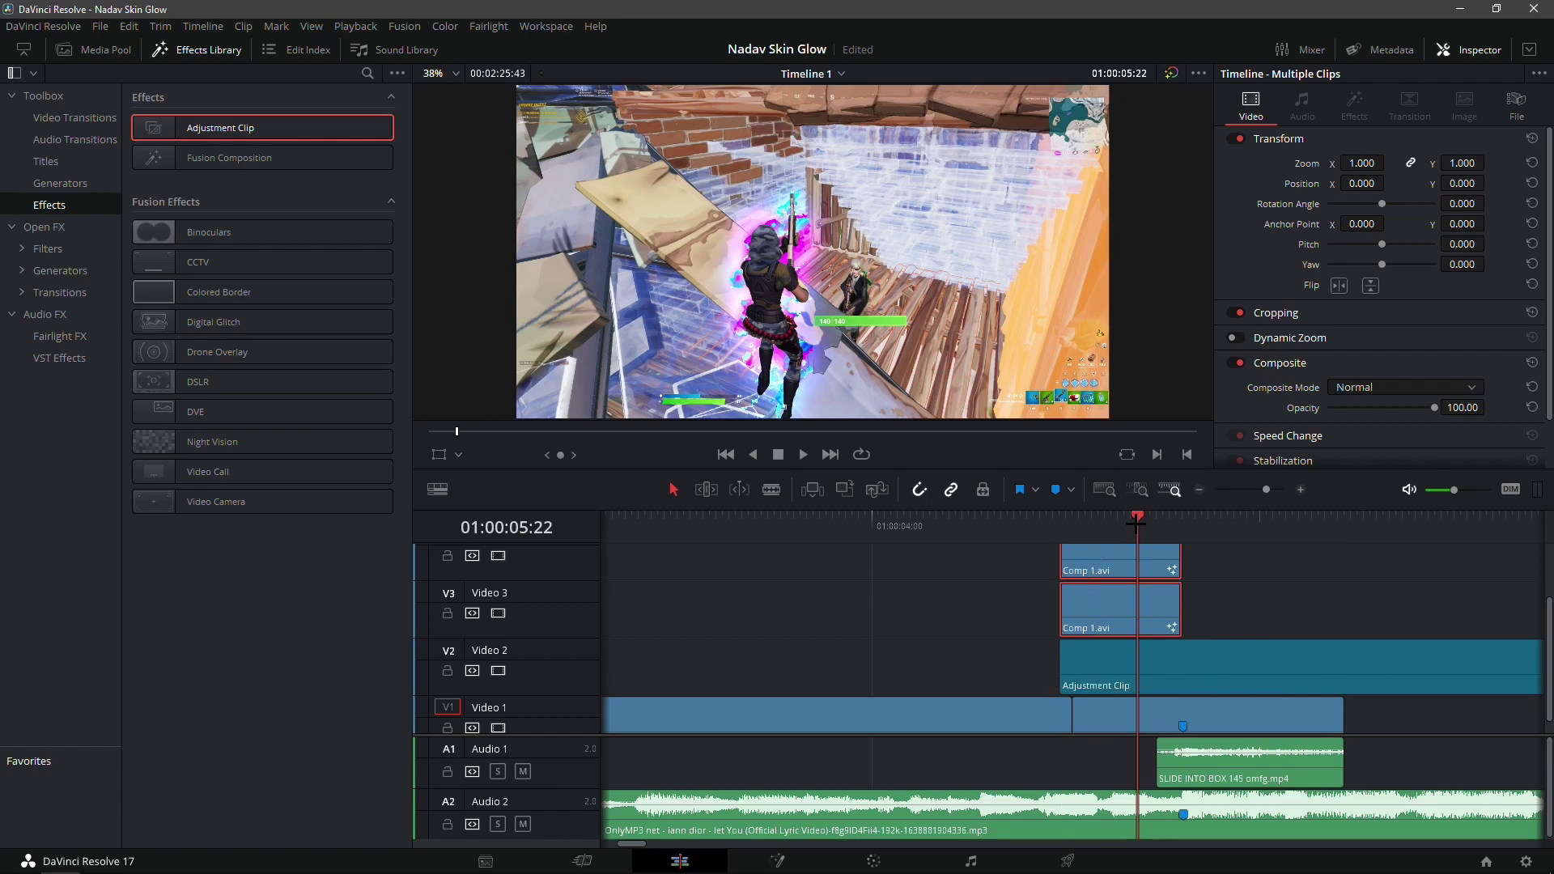
pyautogui.moveTo(1132, 526); pyautogui.dragTo(1098, 526)
pyautogui.click(1059, 530)
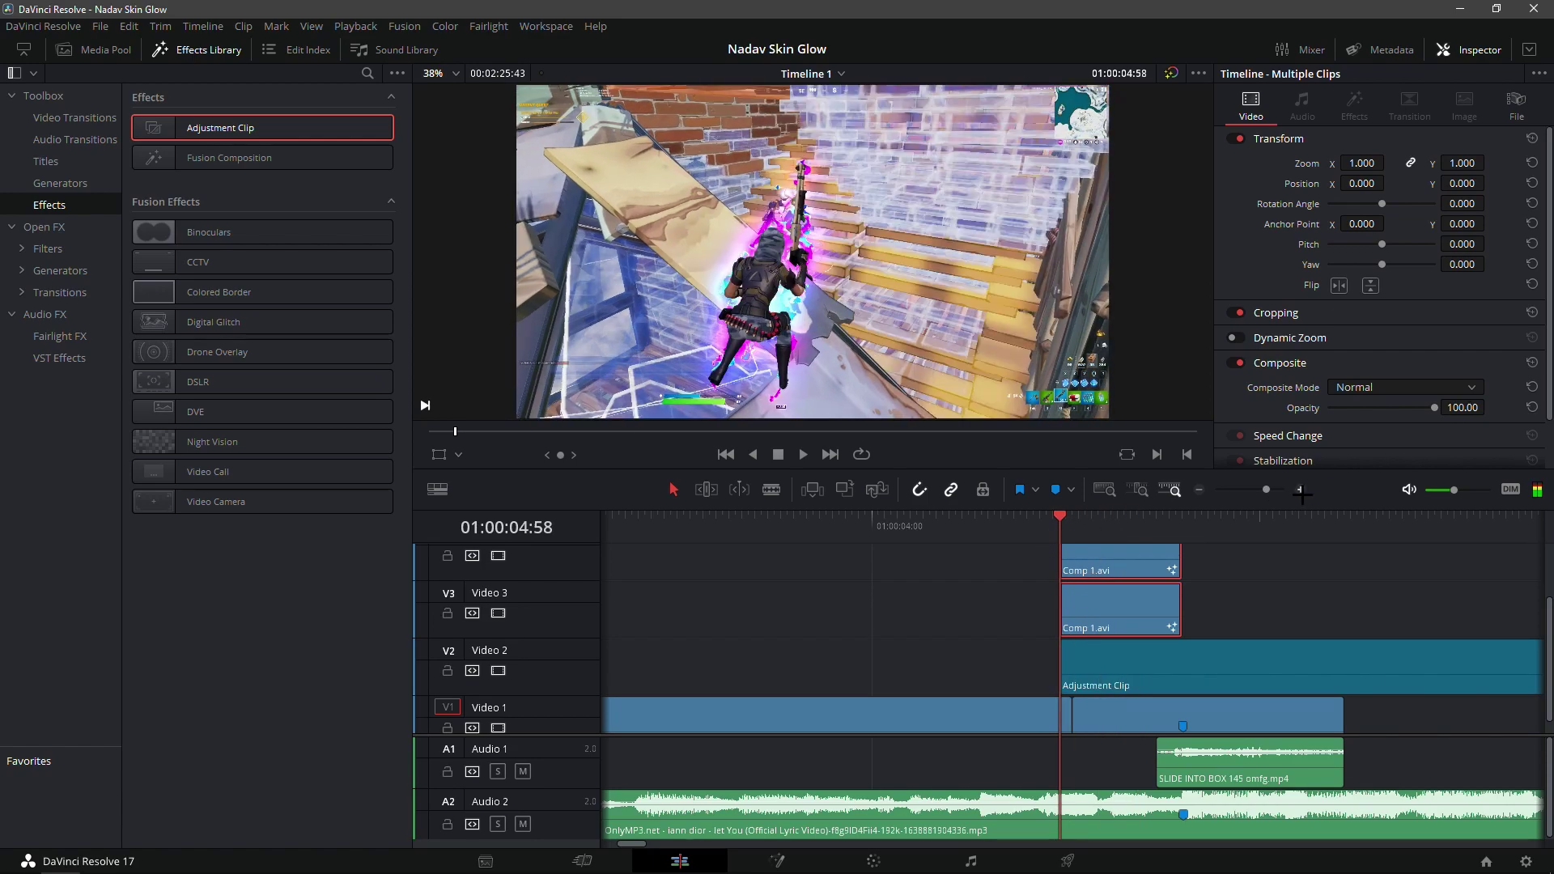
pyautogui.click(1179, 523)
pyautogui.click(1203, 641)
pyautogui.hotkey('ctrl', 'b')
pyautogui.click(1231, 646)
pyautogui.press('BackSpace')
# Open the adjustment clip in Fusion and insert the NadavB Black And White.setting preset between MediaIn1 and MediaOut1.
pyautogui.click(1090, 522)
pyautogui.click(1133, 665)
pyautogui.scroll(1, 1106, 624)
pyautogui.scroll(-1, 1106, 623)
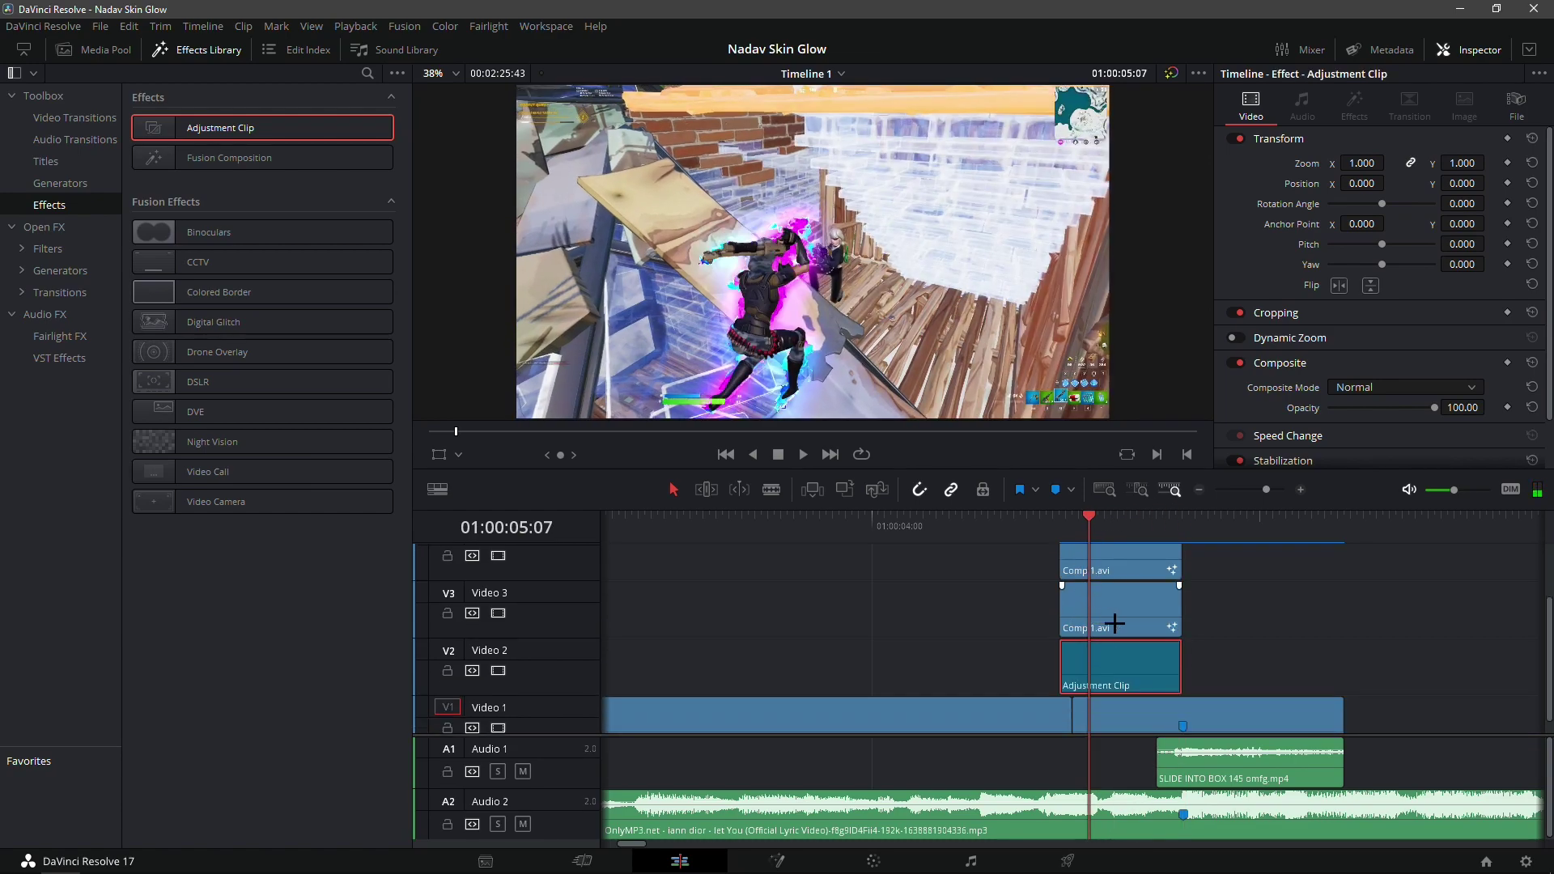
pyautogui.scroll(1, 1100, 639)
pyautogui.scroll(-2, 1108, 635)
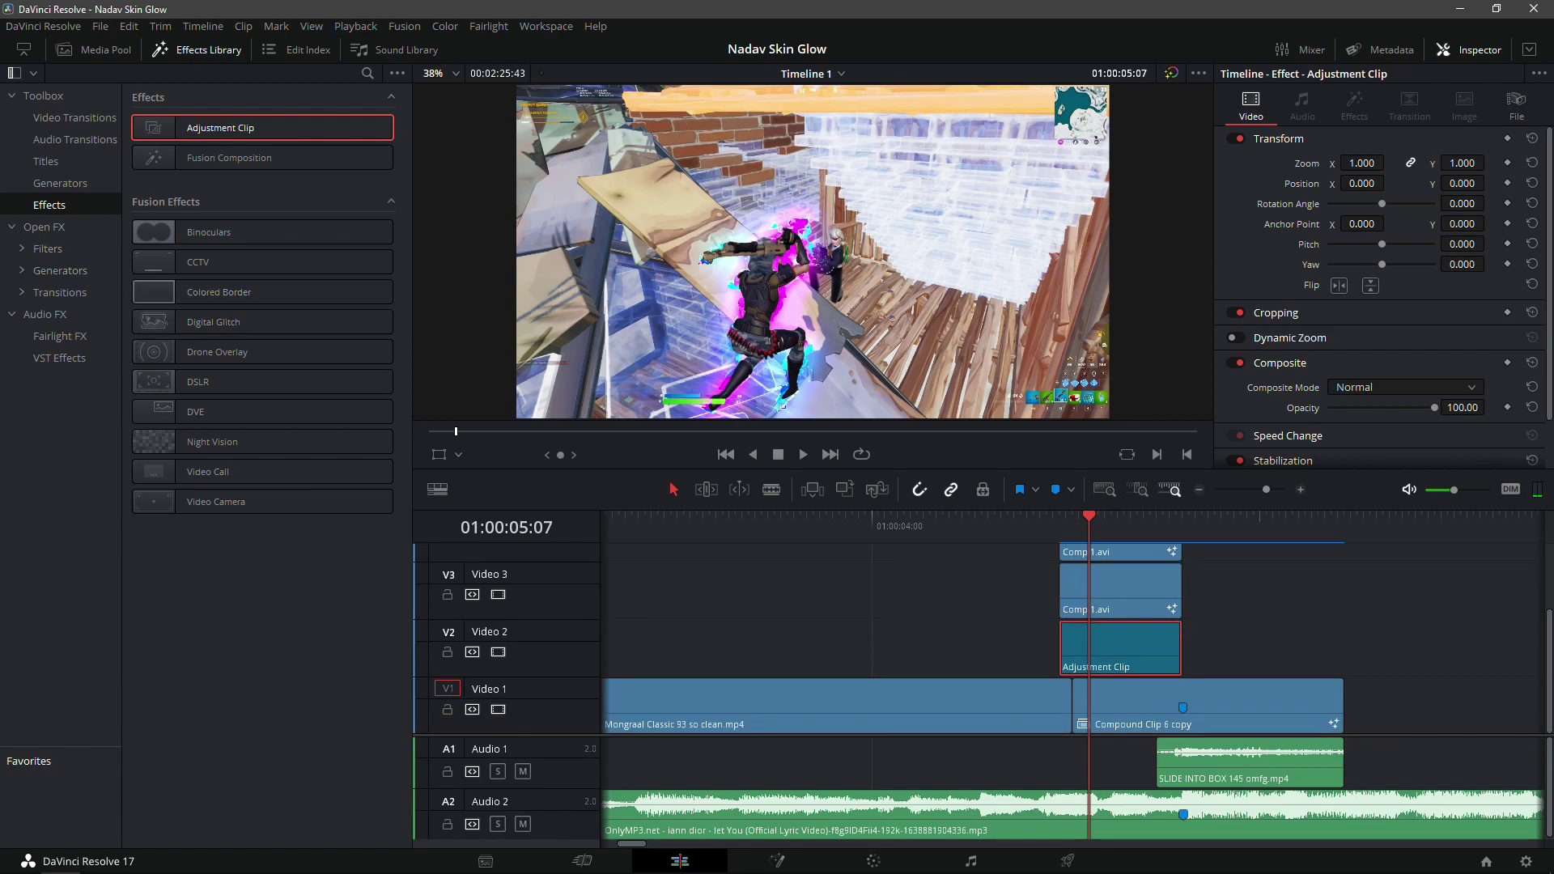
pyautogui.rightClick(1126, 662)
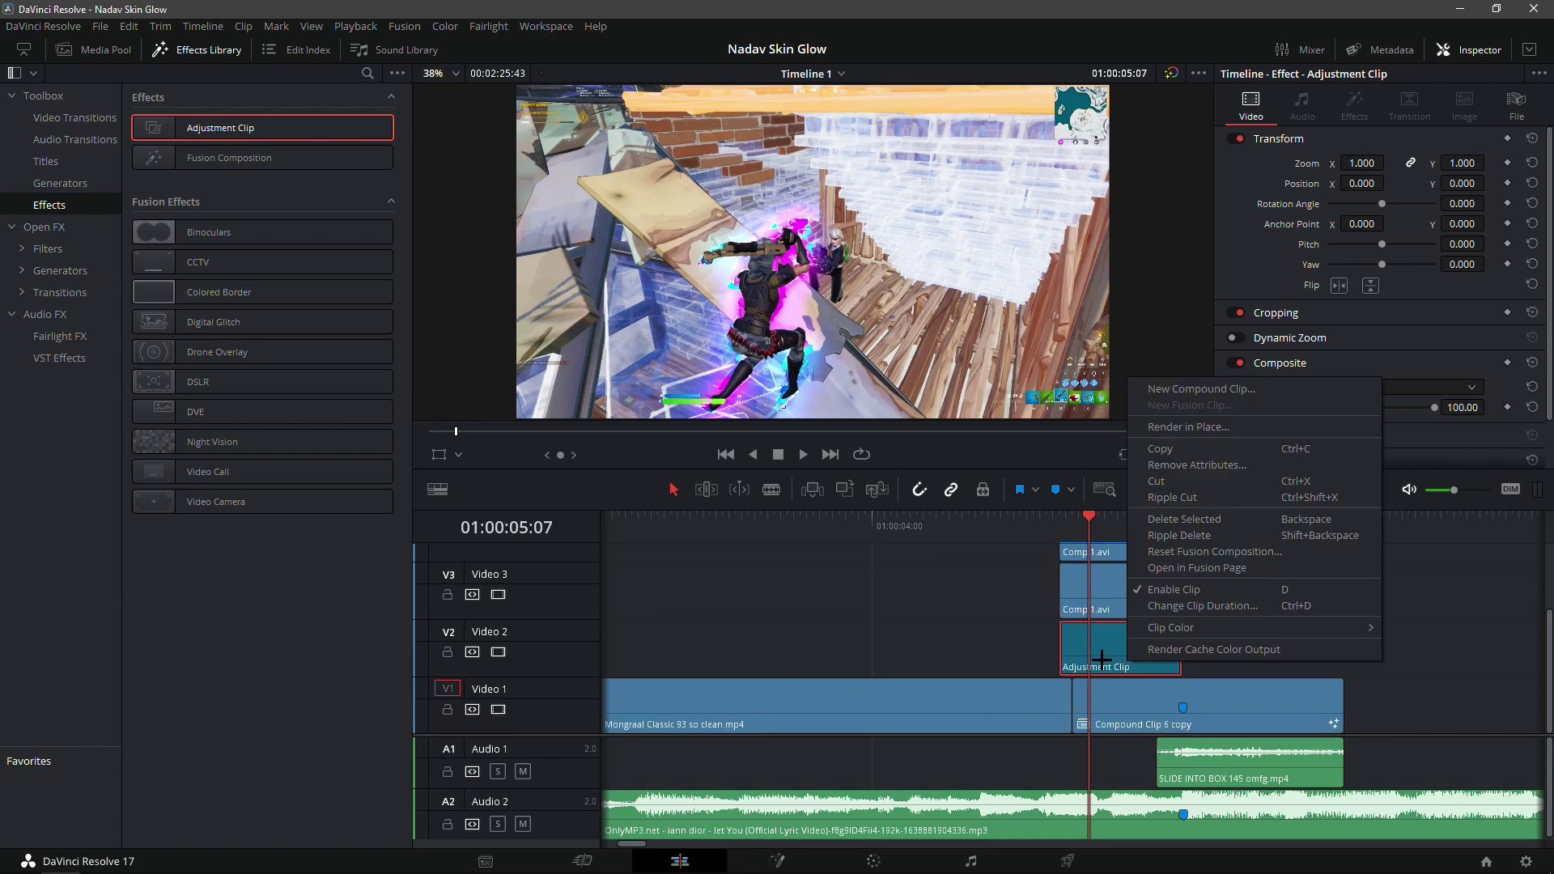
pyautogui.click(1194, 568)
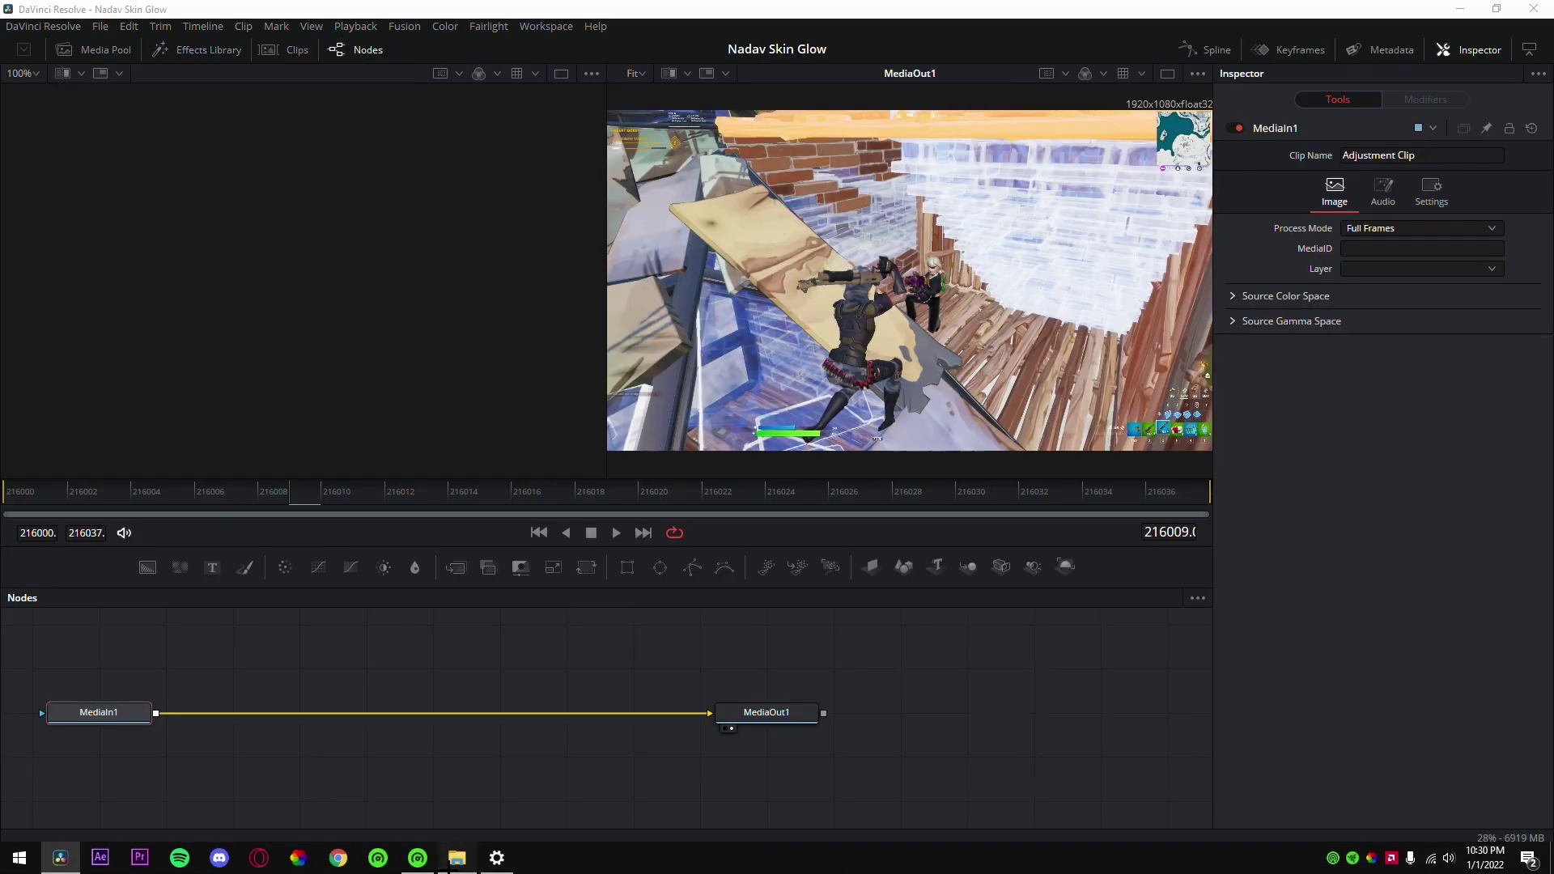
pyautogui.click(457, 858)
pyautogui.moveTo(315, 255); pyautogui.dragTo(436, 712)
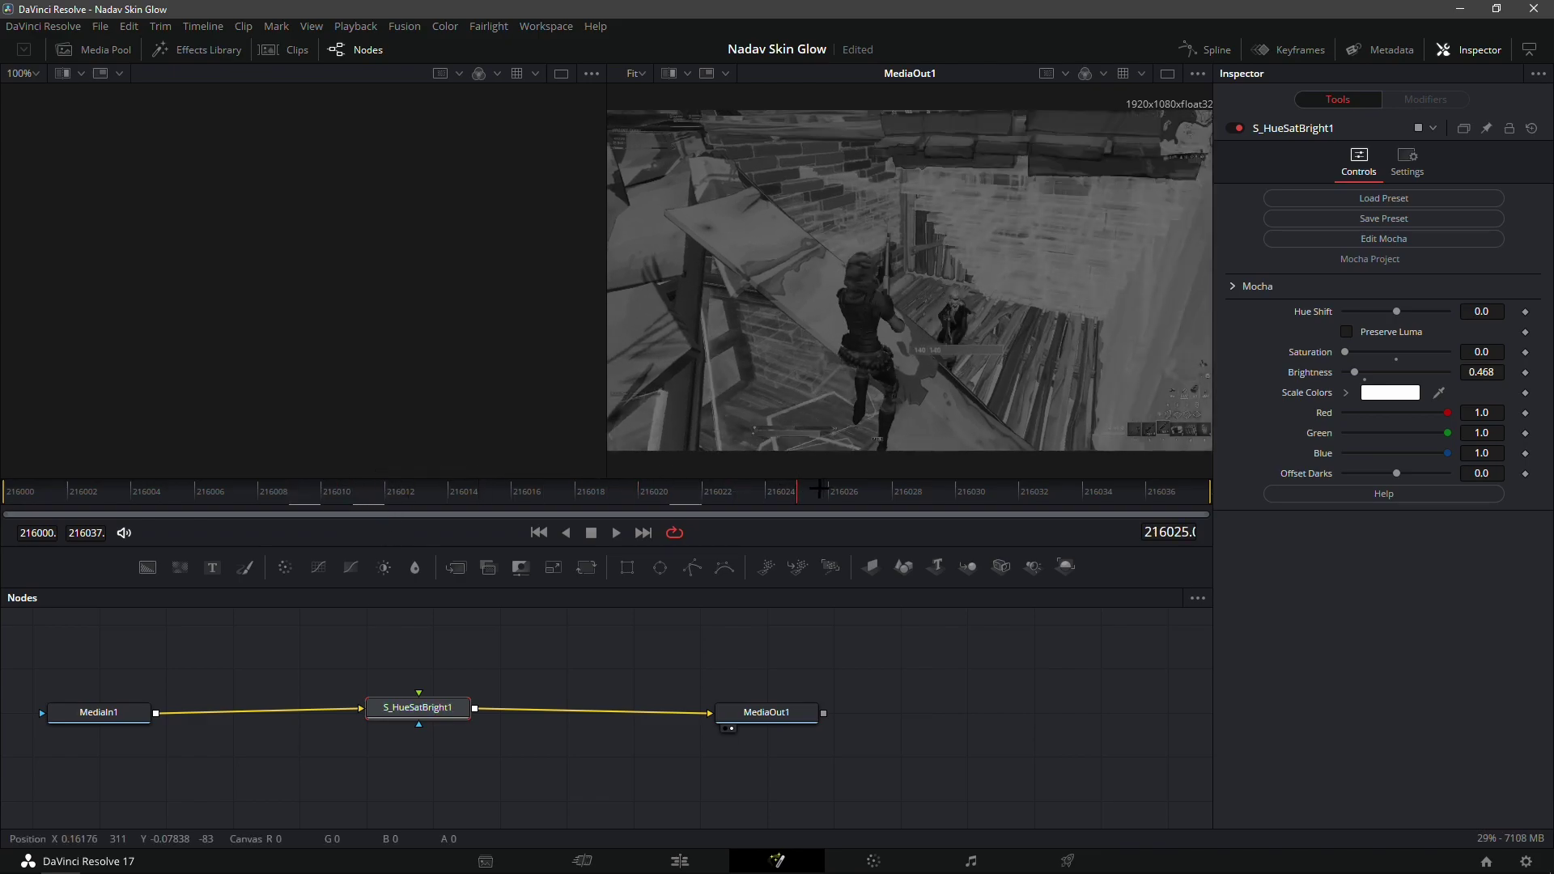
# Back on the Edit page, give the Video 2 adjustment clip and the Video 3 Comp 1.avi clip matching fade-ins across most of their length.
pyautogui.click(680, 860)
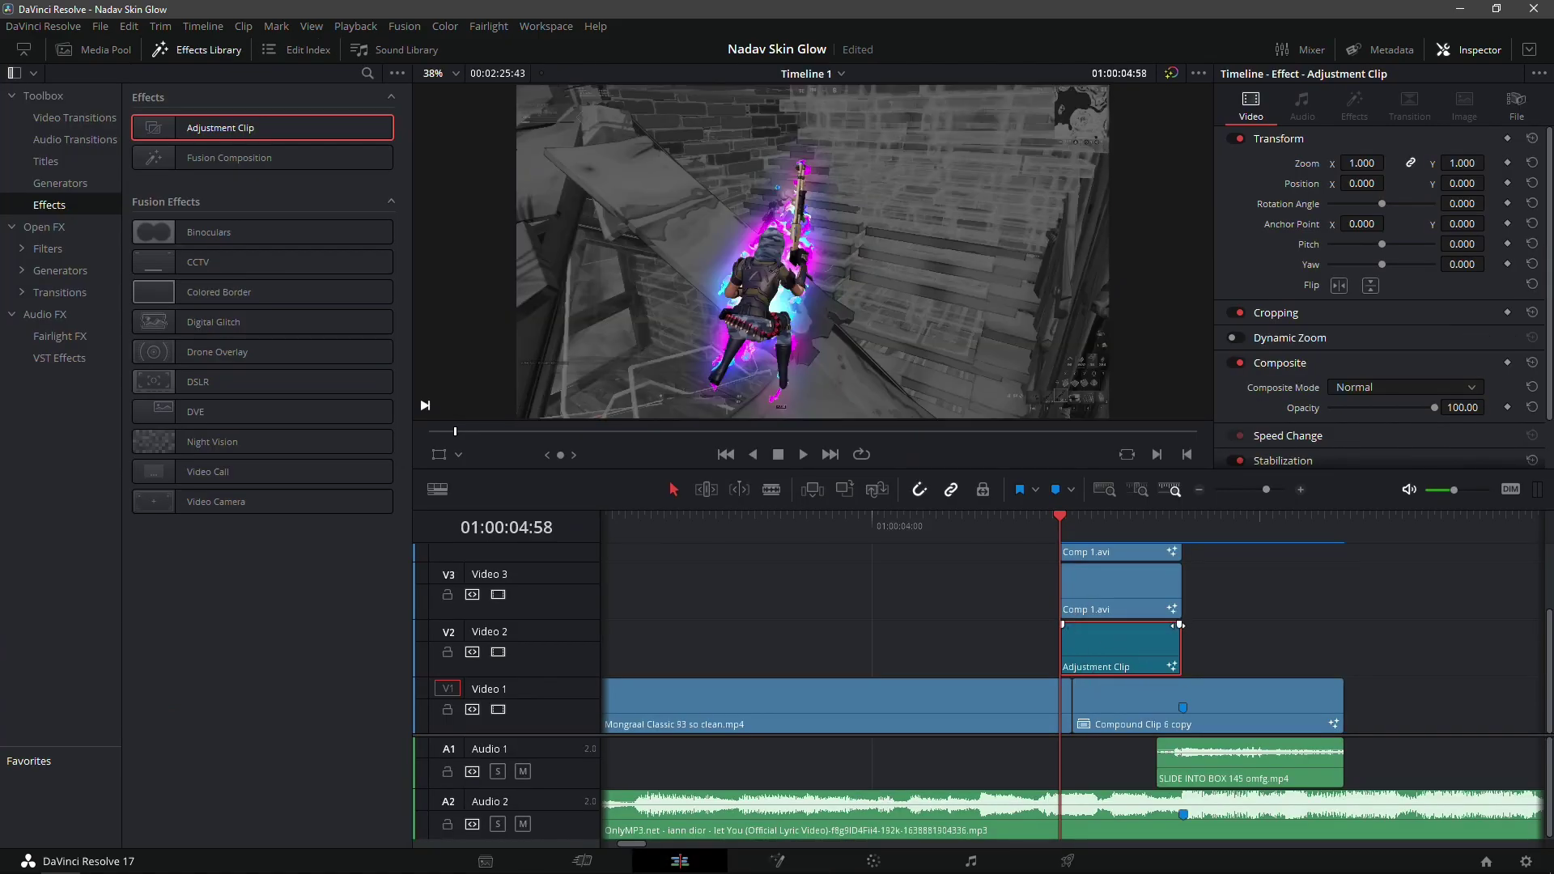
pyautogui.moveTo(1061, 625); pyautogui.dragTo(1178, 624)
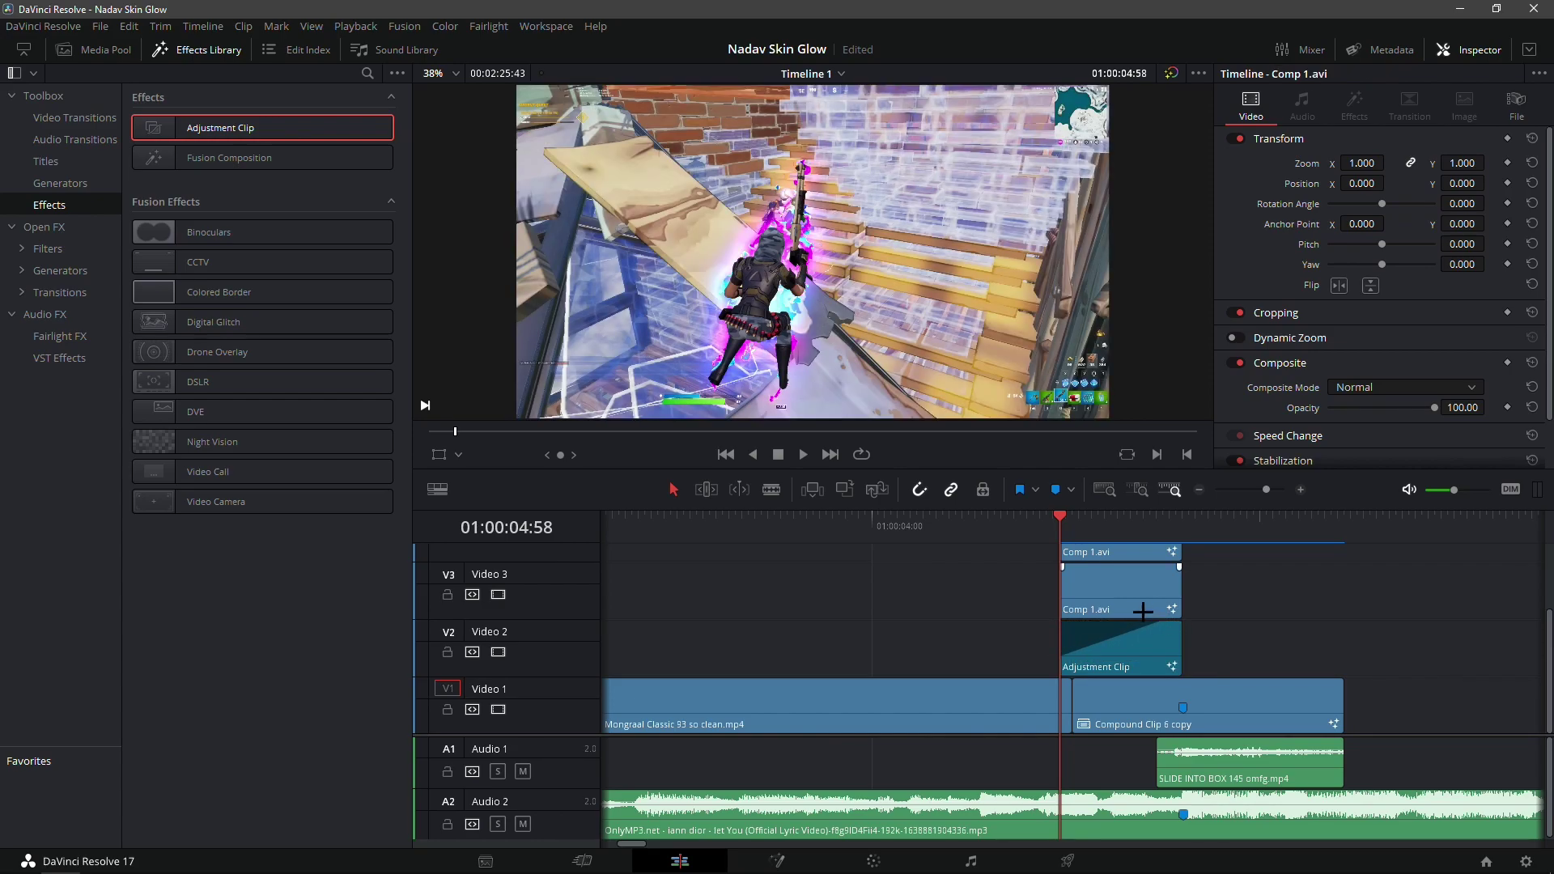
pyautogui.scroll(1, 1084, 573)
pyautogui.click(1106, 617)
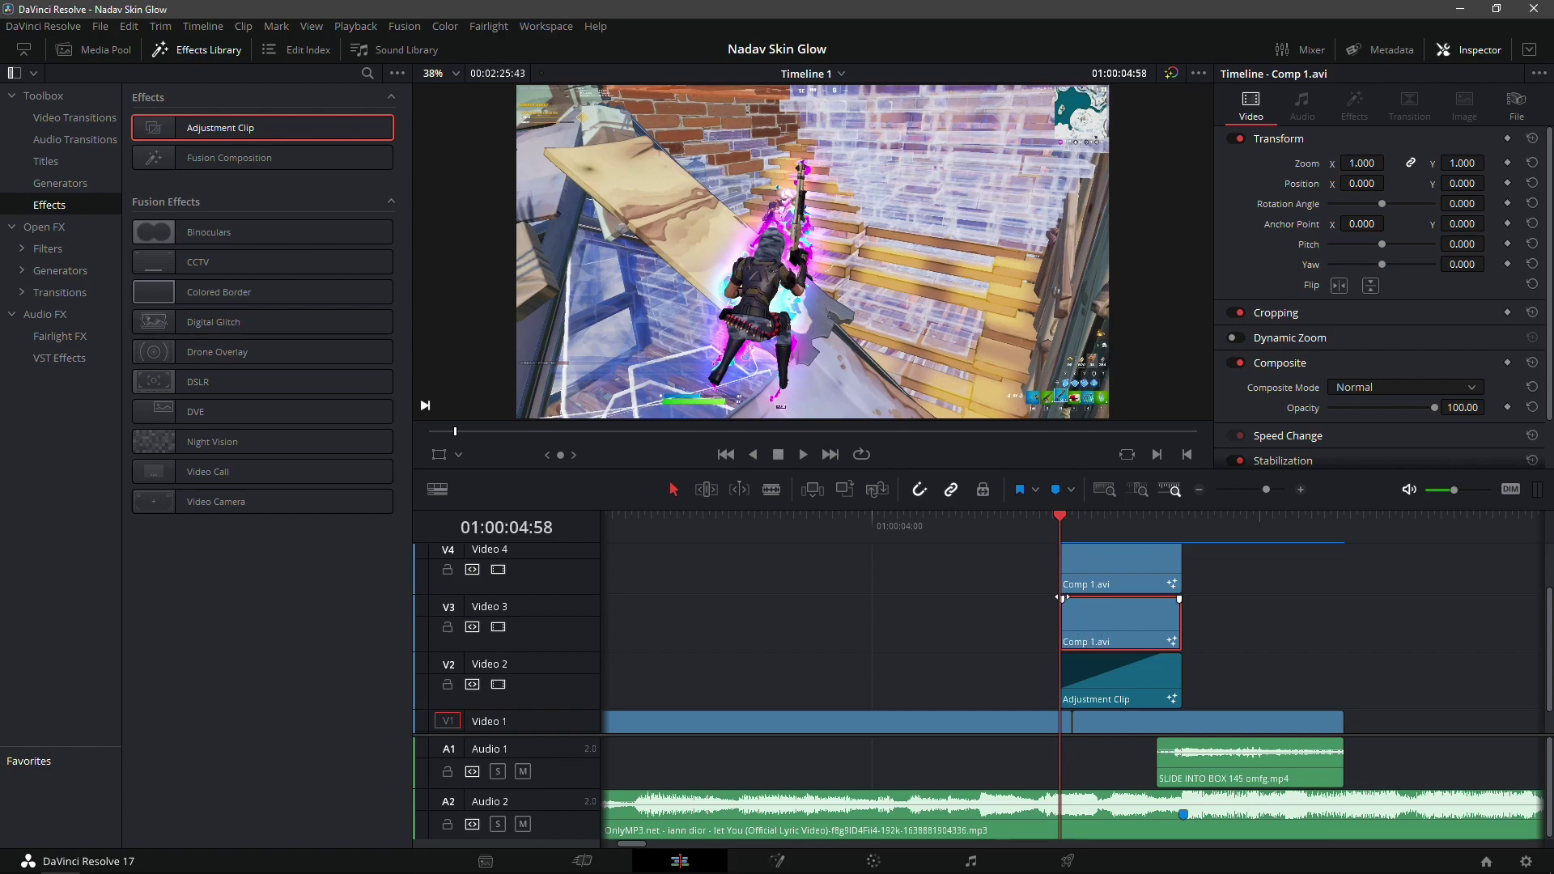
pyautogui.moveTo(1092, 531); pyautogui.dragTo(1156, 533)
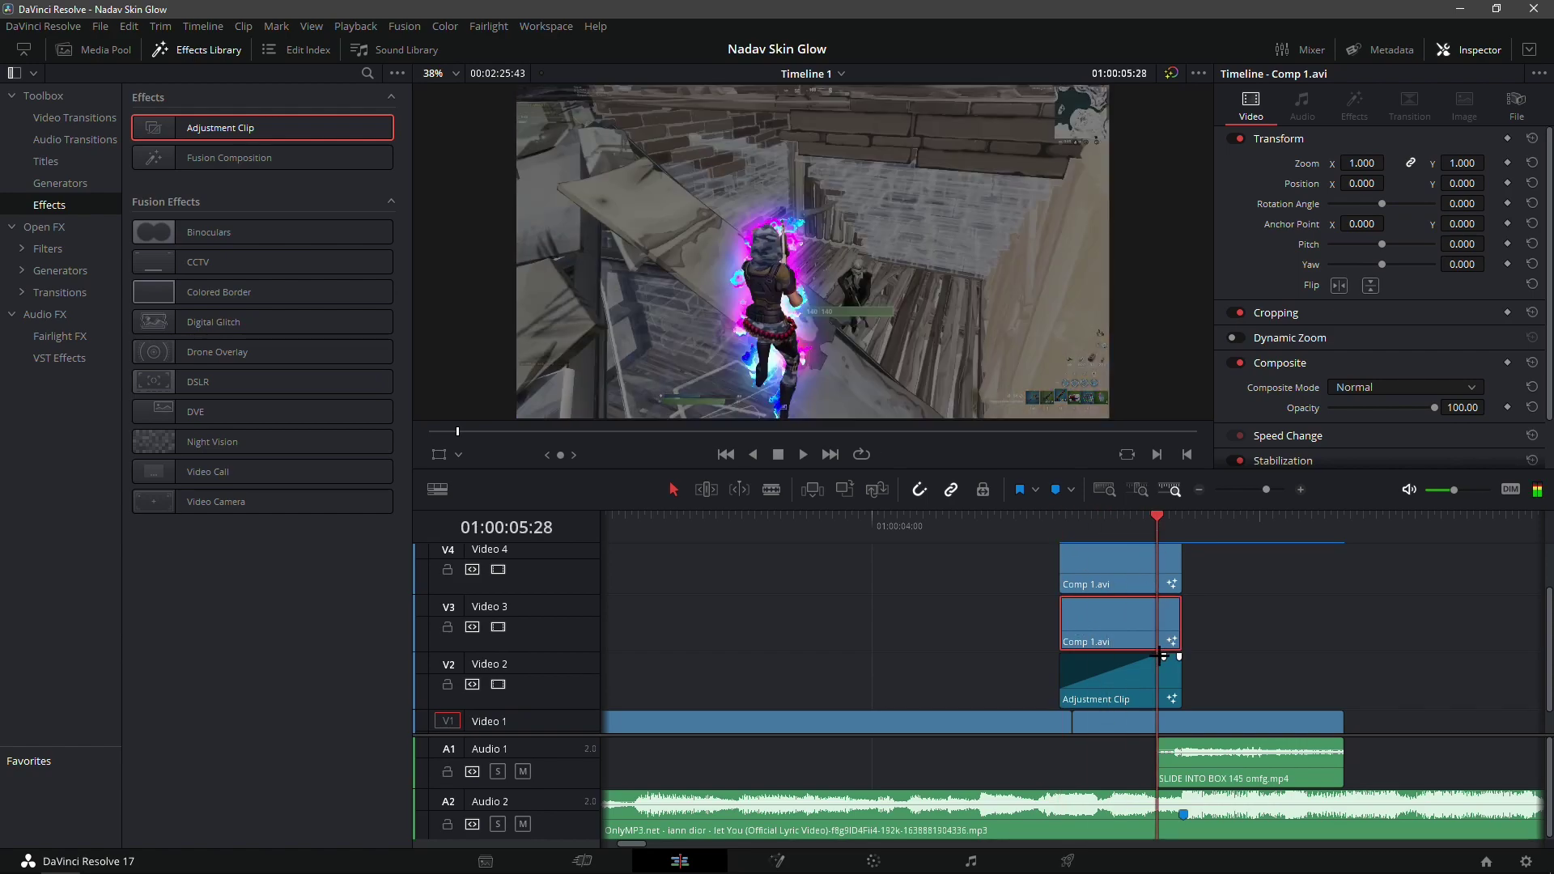
pyautogui.press('Down')
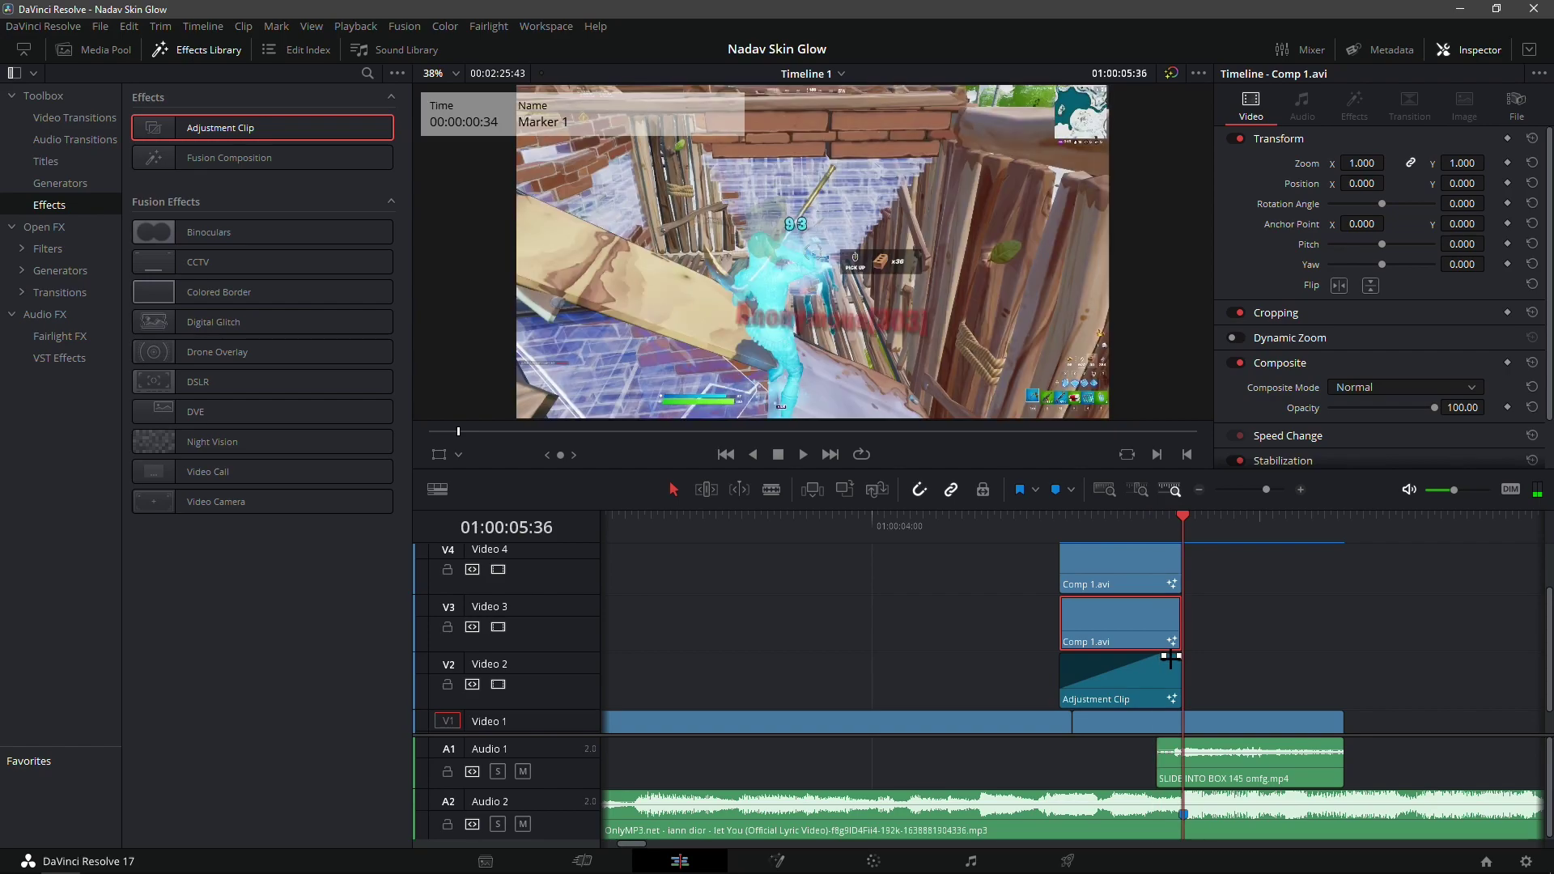
pyautogui.moveTo(1162, 518); pyautogui.dragTo(1160, 541)
pyautogui.press('Right')
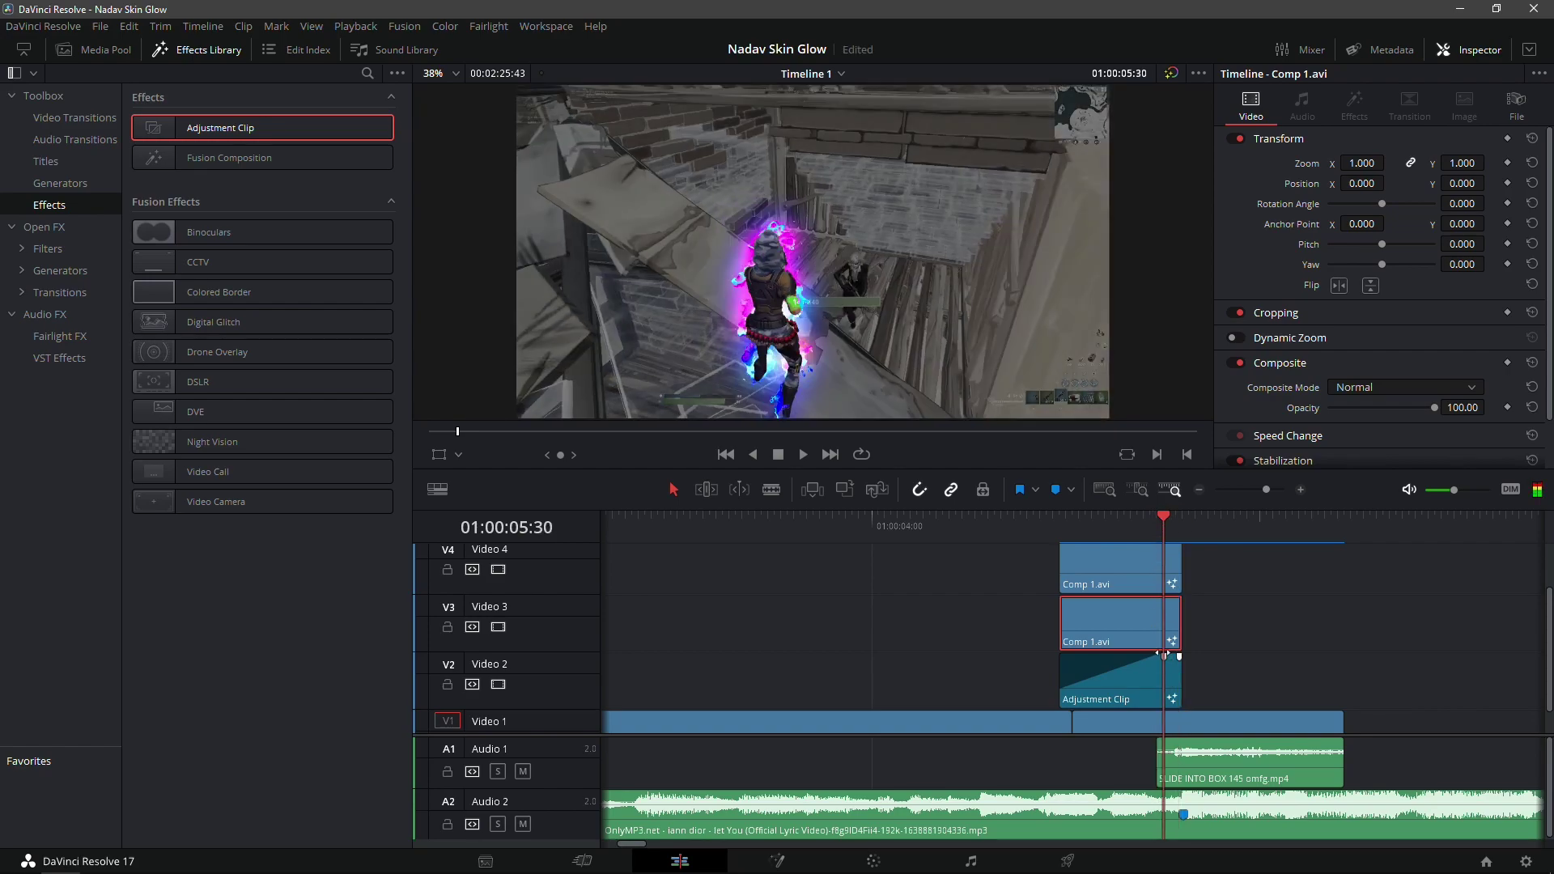
pyautogui.moveTo(1062, 599); pyautogui.dragTo(1160, 613)
pyautogui.moveTo(1153, 526)
pyautogui.mouseDown()
pyautogui.moveTo(1072, 531)
pyautogui.moveTo(1134, 533)
pyautogui.mouseUp()
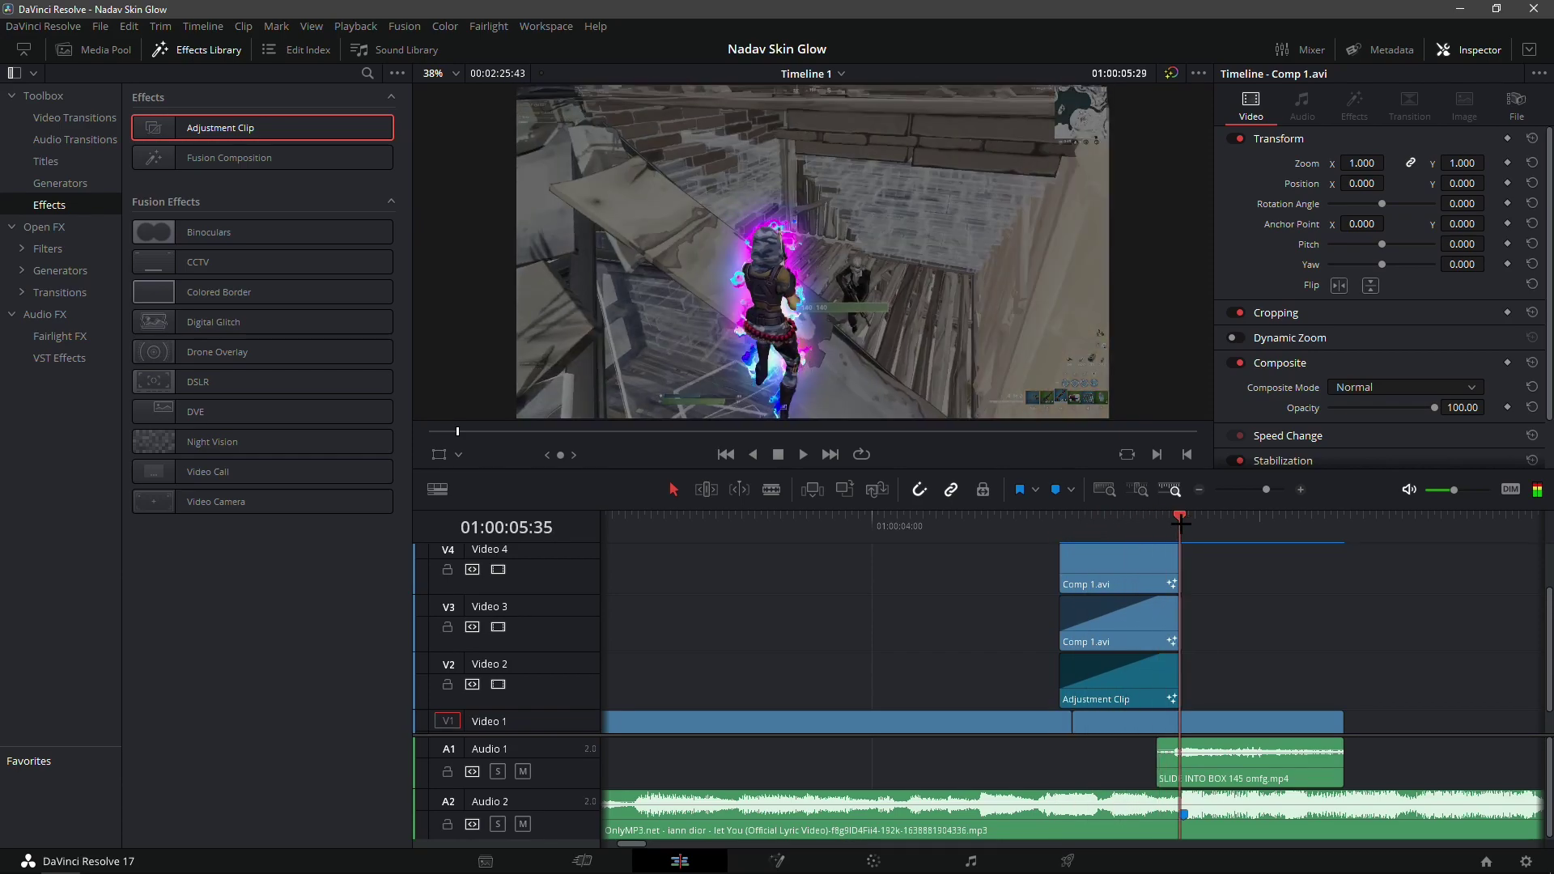